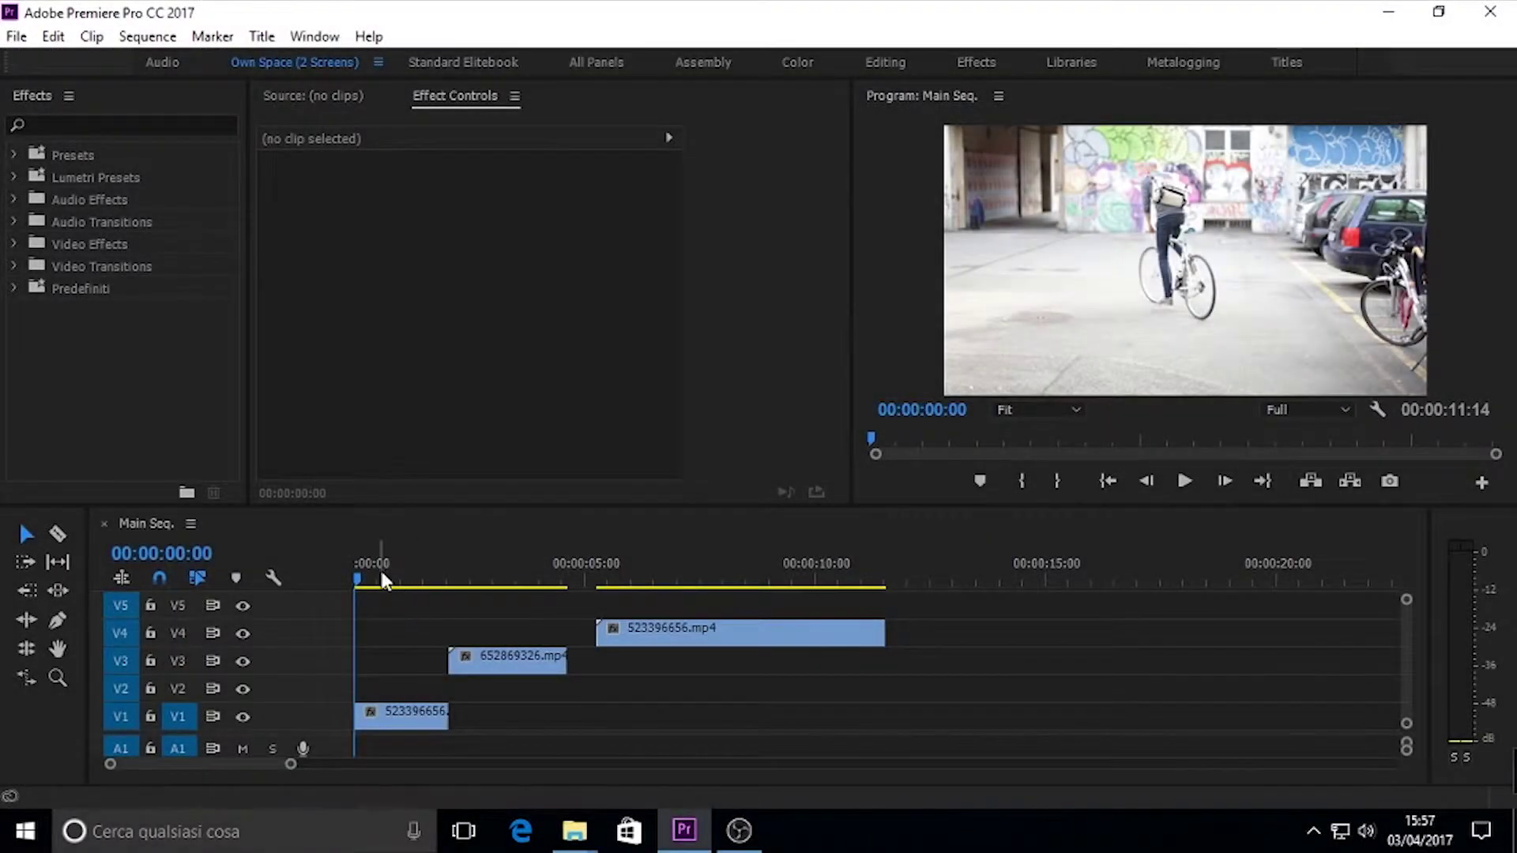
- Scrub through Main Seq to preview the clips staggered on V1, V3 and V4
mouse_move(376, 566)
left_mouse_down()
mouse_move(597, 570)
mouse_move(74, 547)
left_mouse_up()
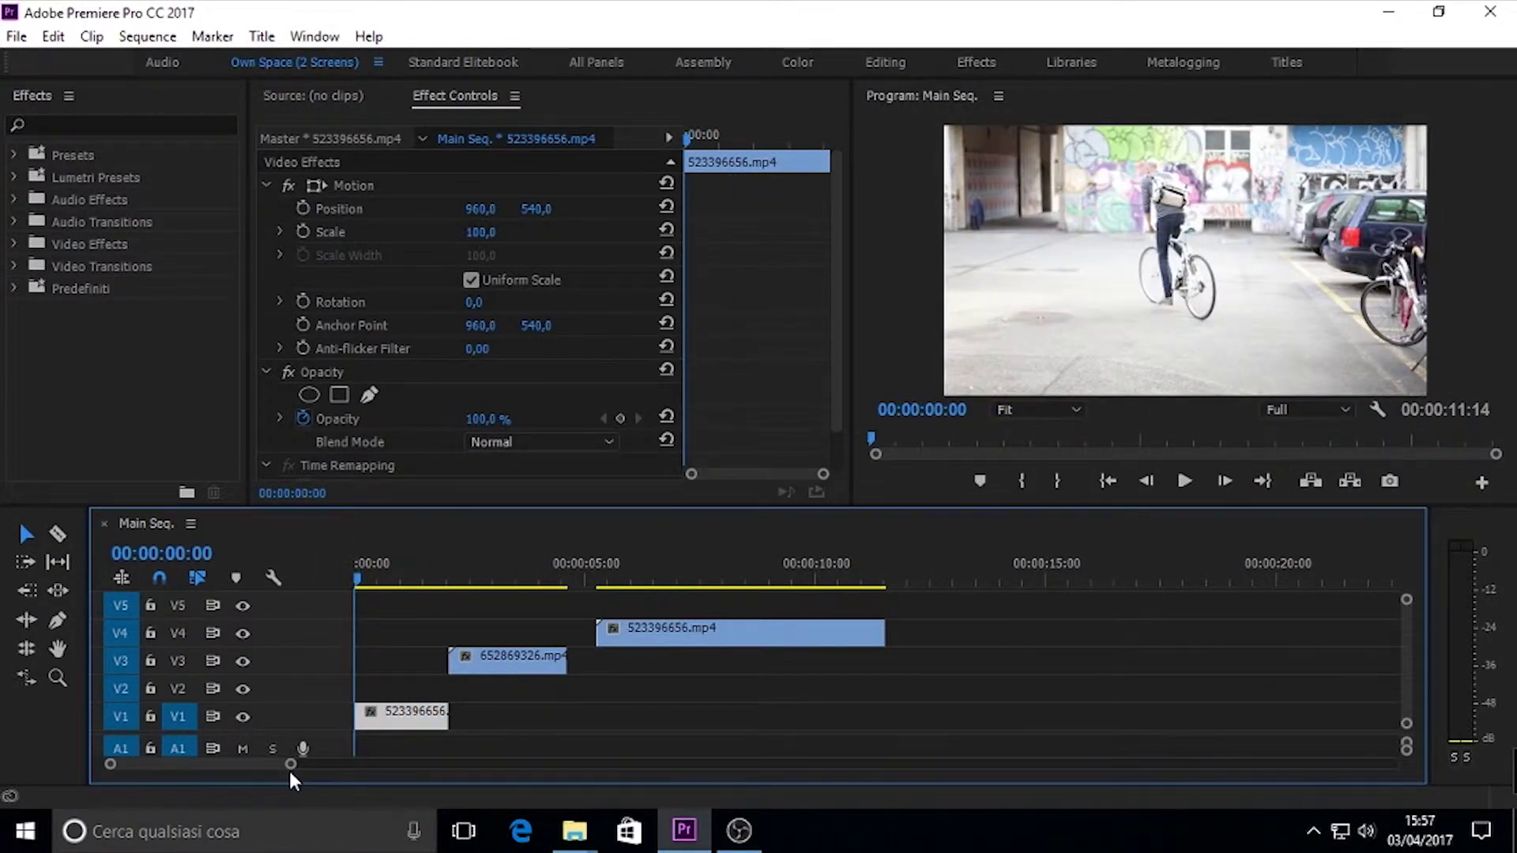
- Zoom in and move 652869326.mp4 from V3 down to V2, overlapping the V1 clip's end
left_click_drag(291, 764, 167, 764)
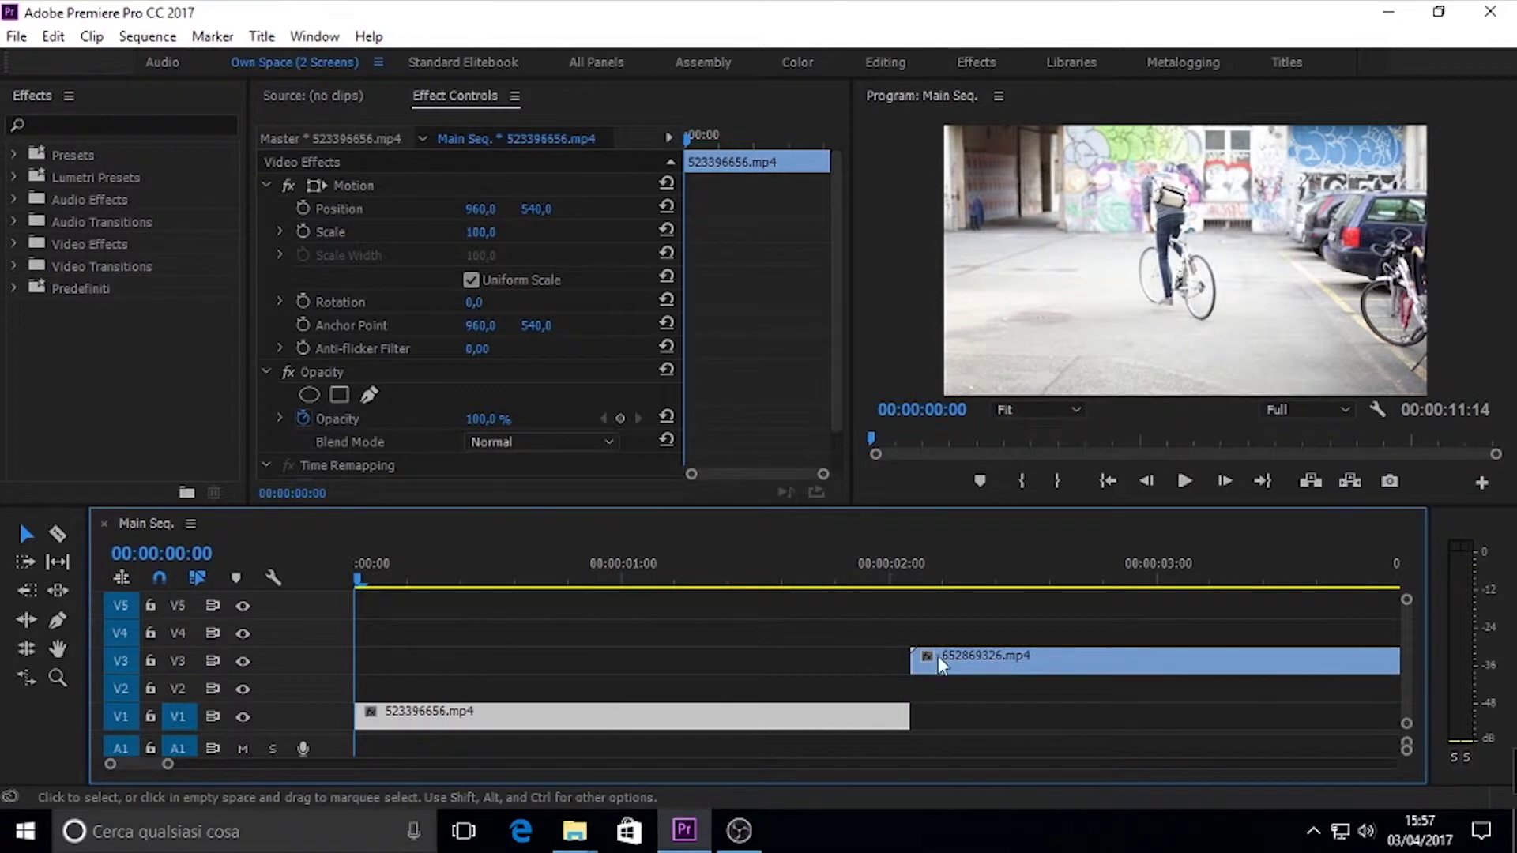
left_click(994, 665)
left_click_drag(994, 665, 892, 693)
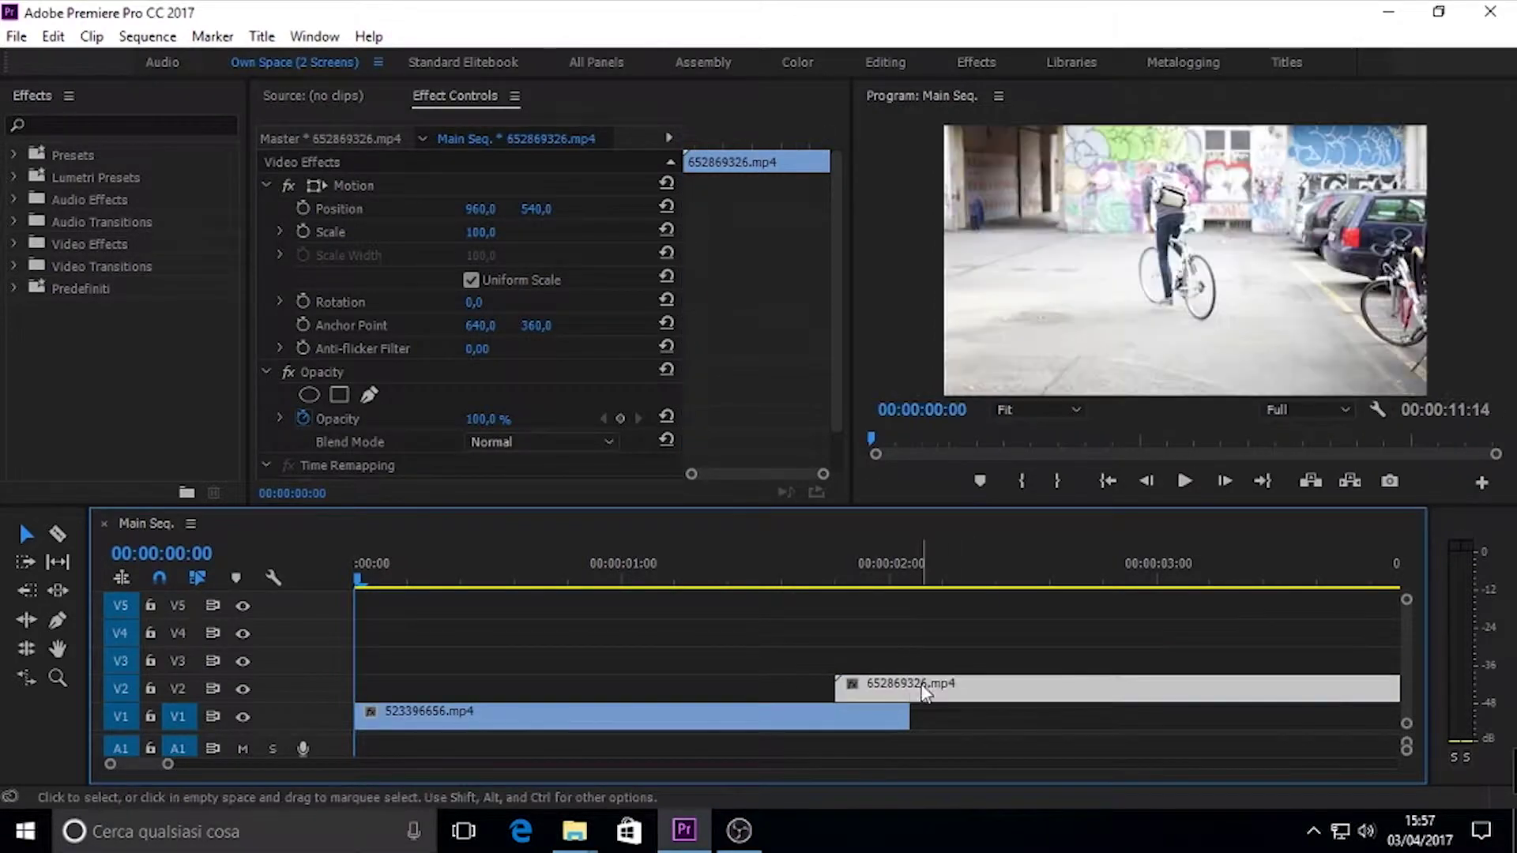
- Place the playhead at about 00:00:02:01 within the overlap
scroll(889, 713, "up", 1)
scroll(925, 616, "up", 1)
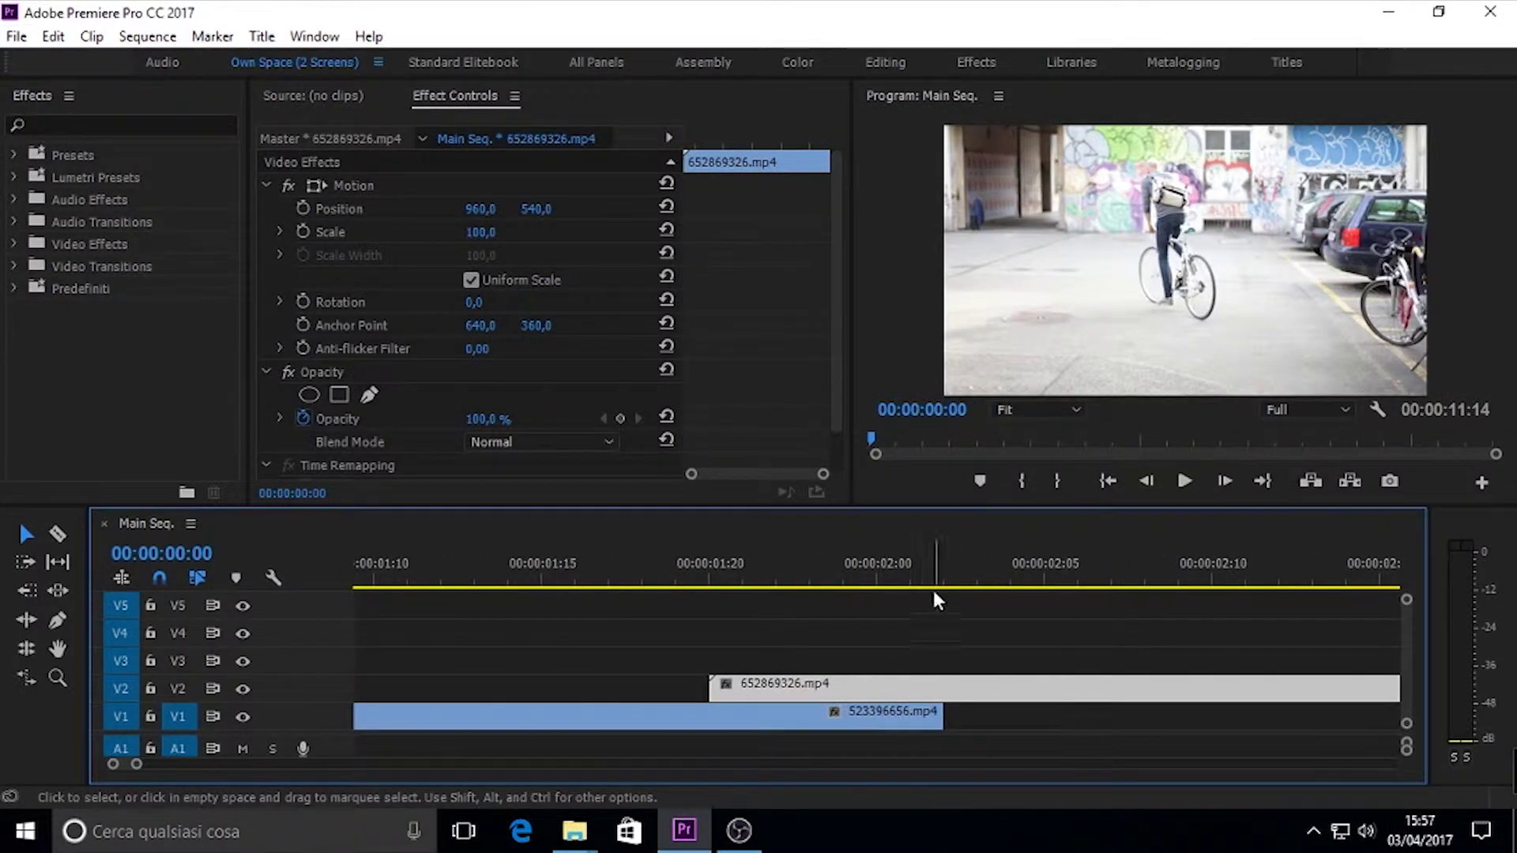
left_click(910, 565)
left_click_drag(912, 560, 926, 550)
- Razor-cut the V2 clip's head and delete three alternate pieces, leaving short slices with gaps
key("c")
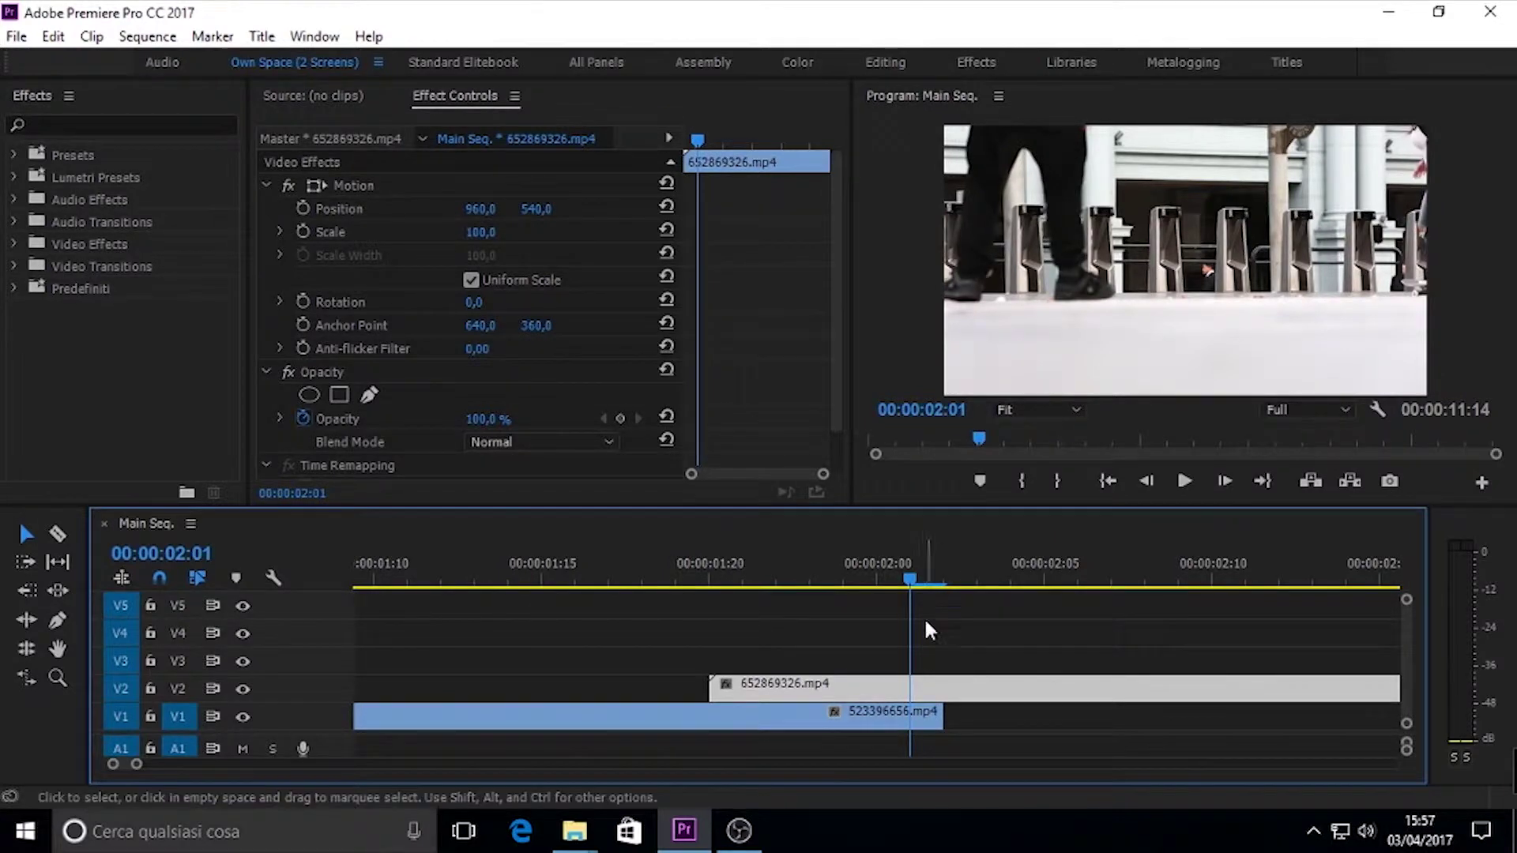
left_click(912, 687)
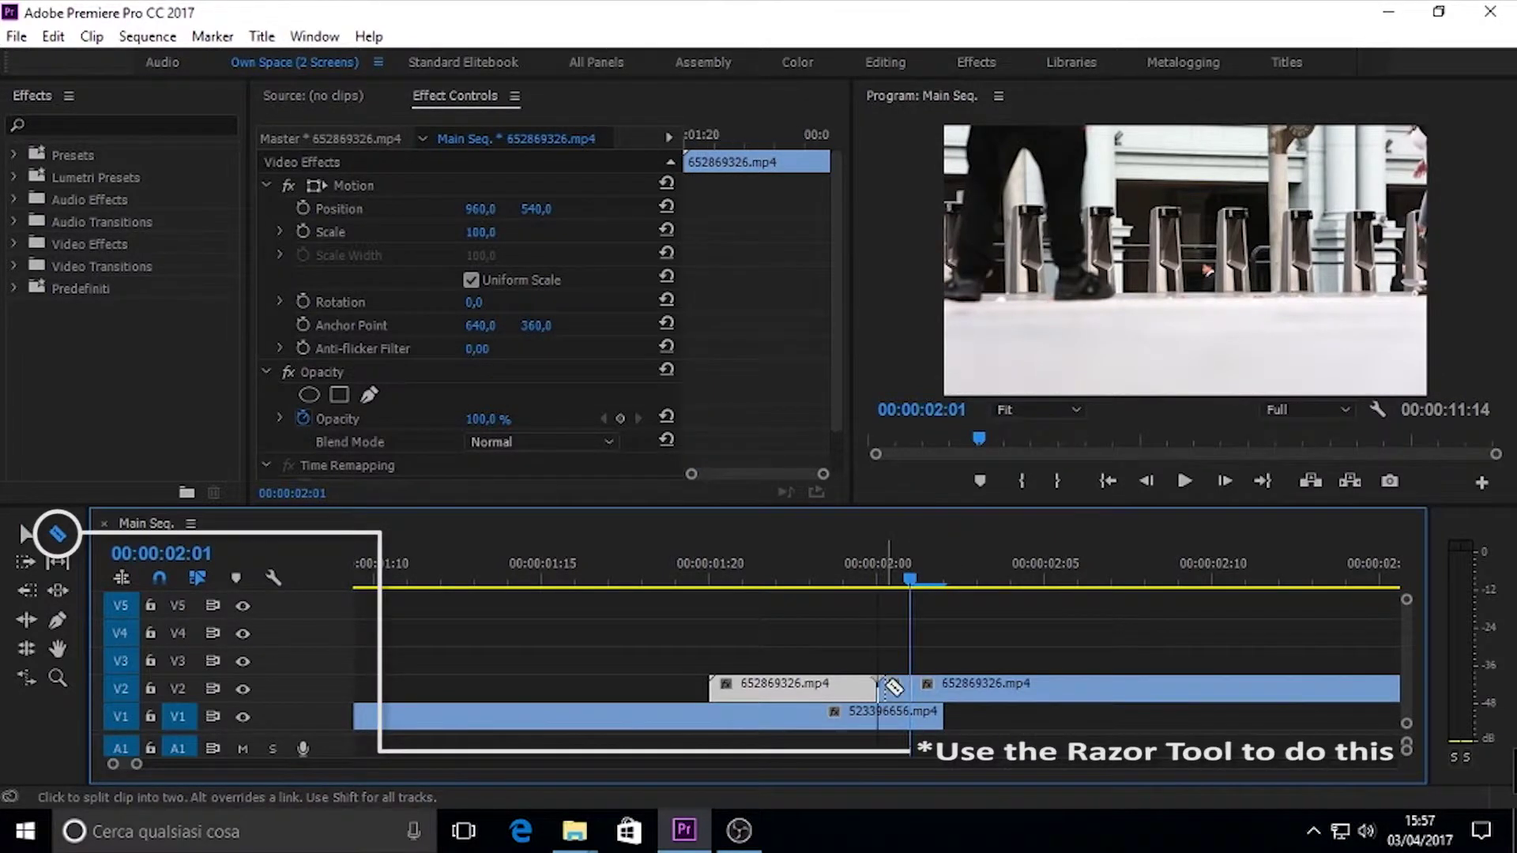
left_click(814, 685)
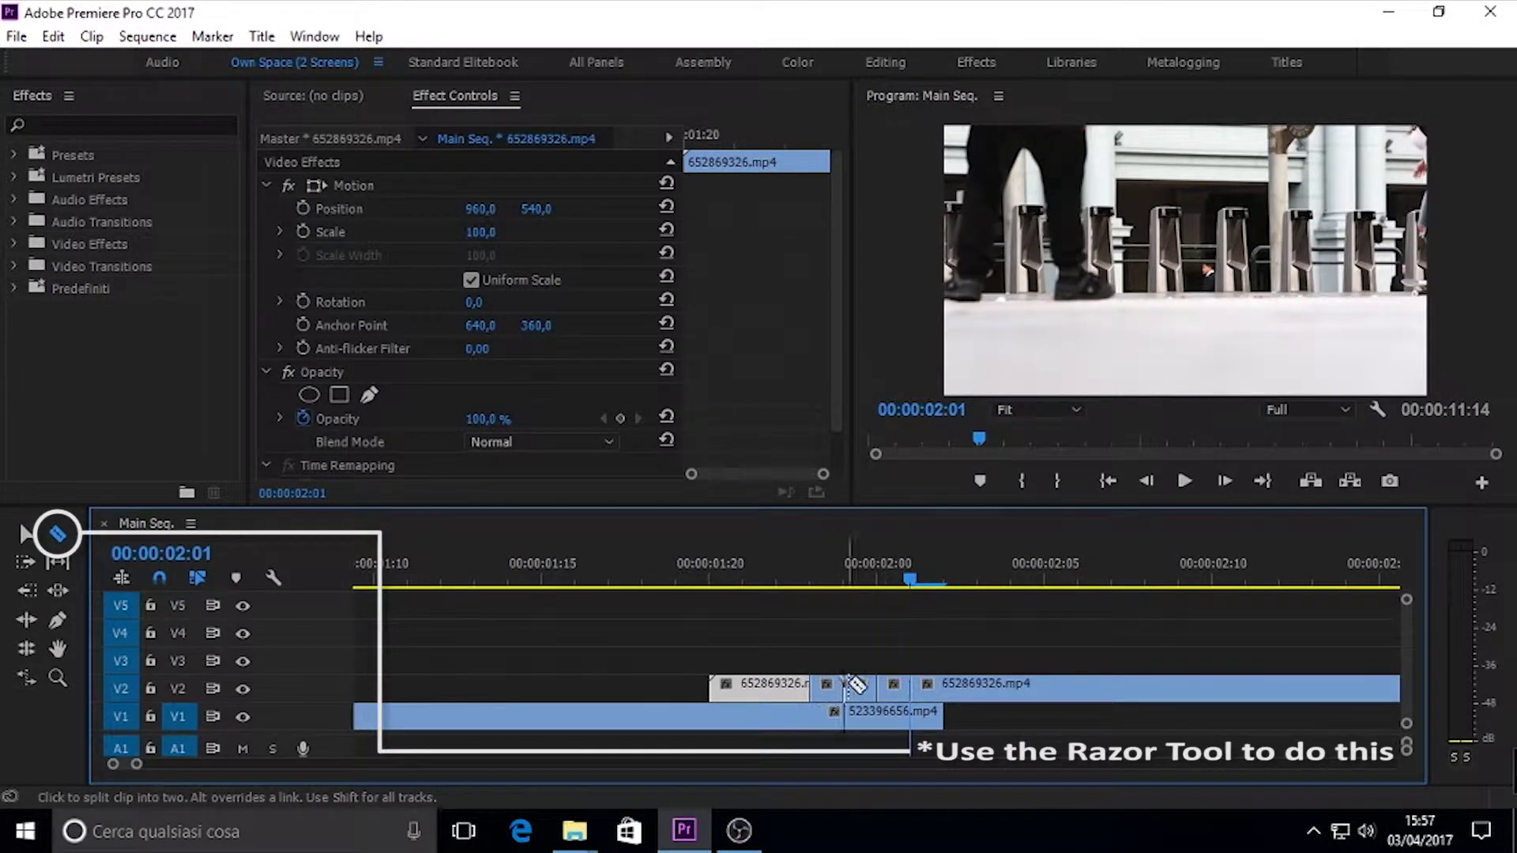
key("v")
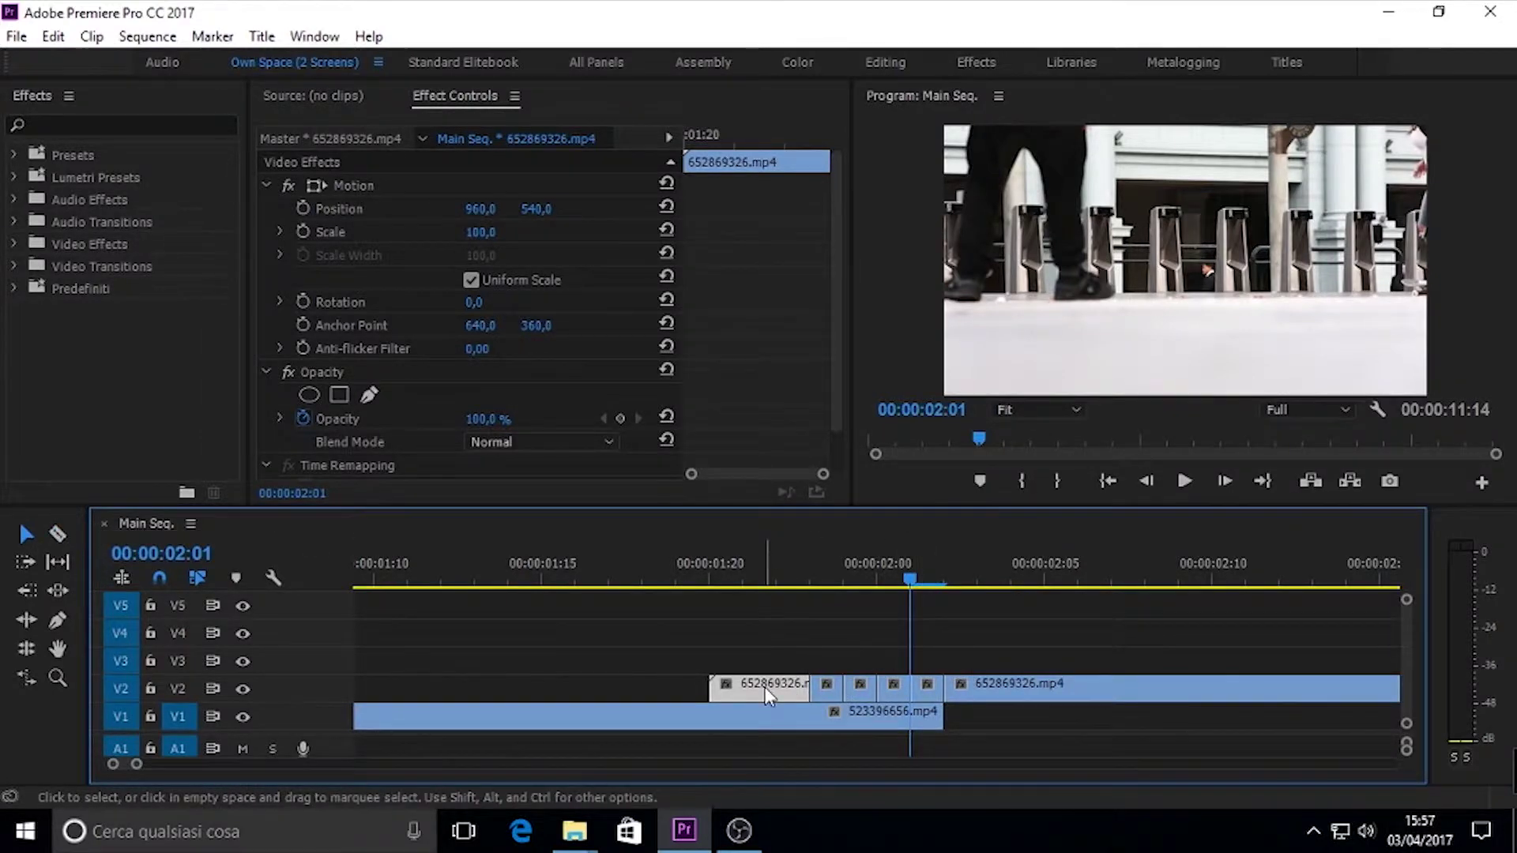
left_click(759, 687)
key("Delete")
left_click(861, 688)
key("Delete")
left_click(926, 690)
key("Delete")
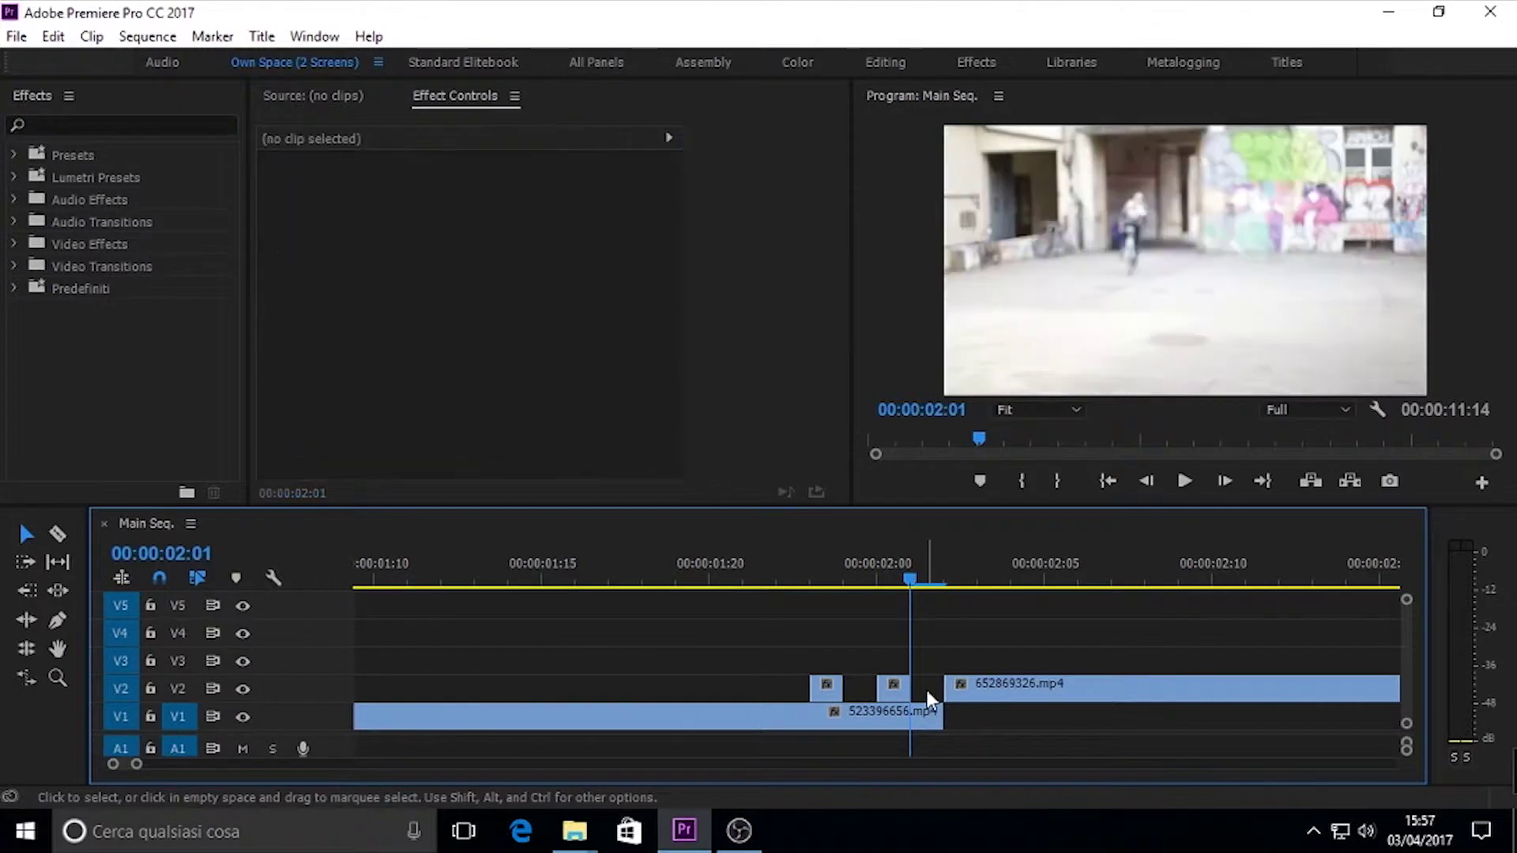
- Preview the flicker from before the cuts, replaying from 00:00:01:17 and 00:00:01:10
left_click(743, 563)
key("Left")
key("space")
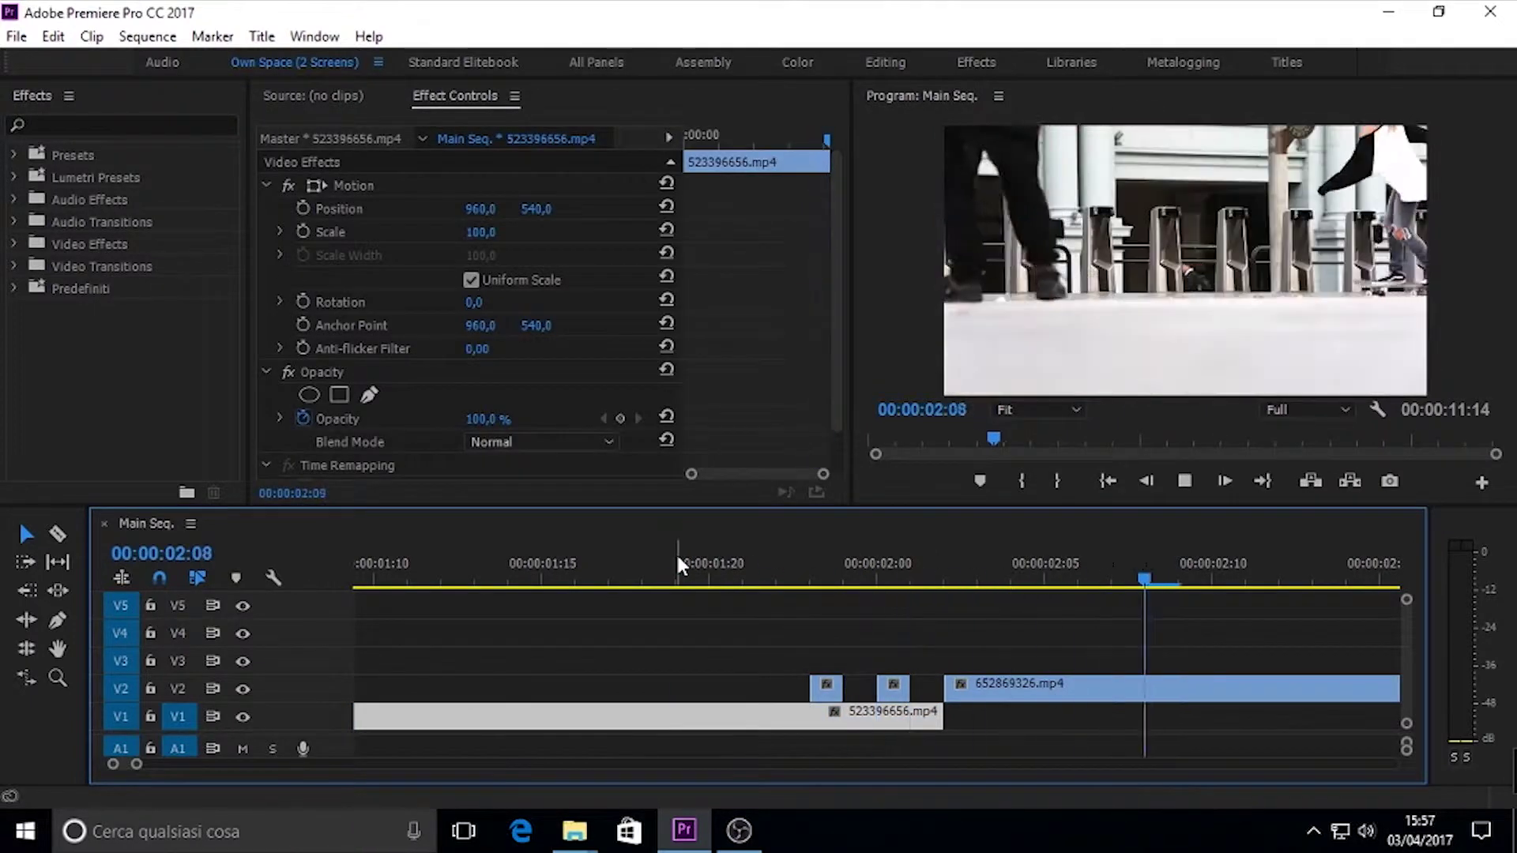
key("space")
key("minus")
key("minus")
key("minus")
key("minus")
left_click(630, 581)
key("space")
left_click_drag(630, 577, 564, 574)
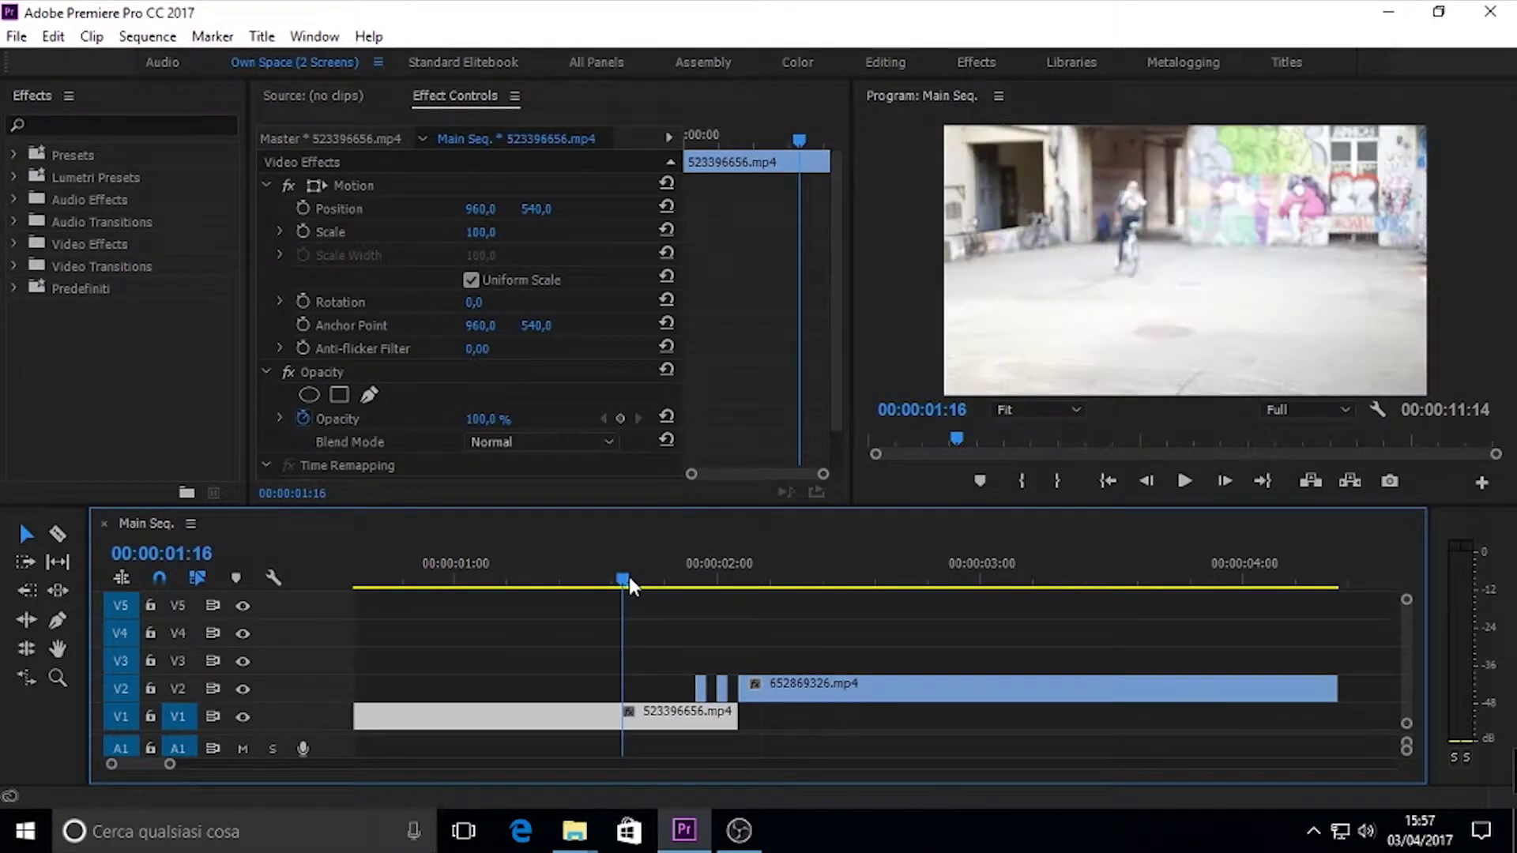
key("space")
left_click_drag(581, 574, 632, 579)
left_click(709, 693)
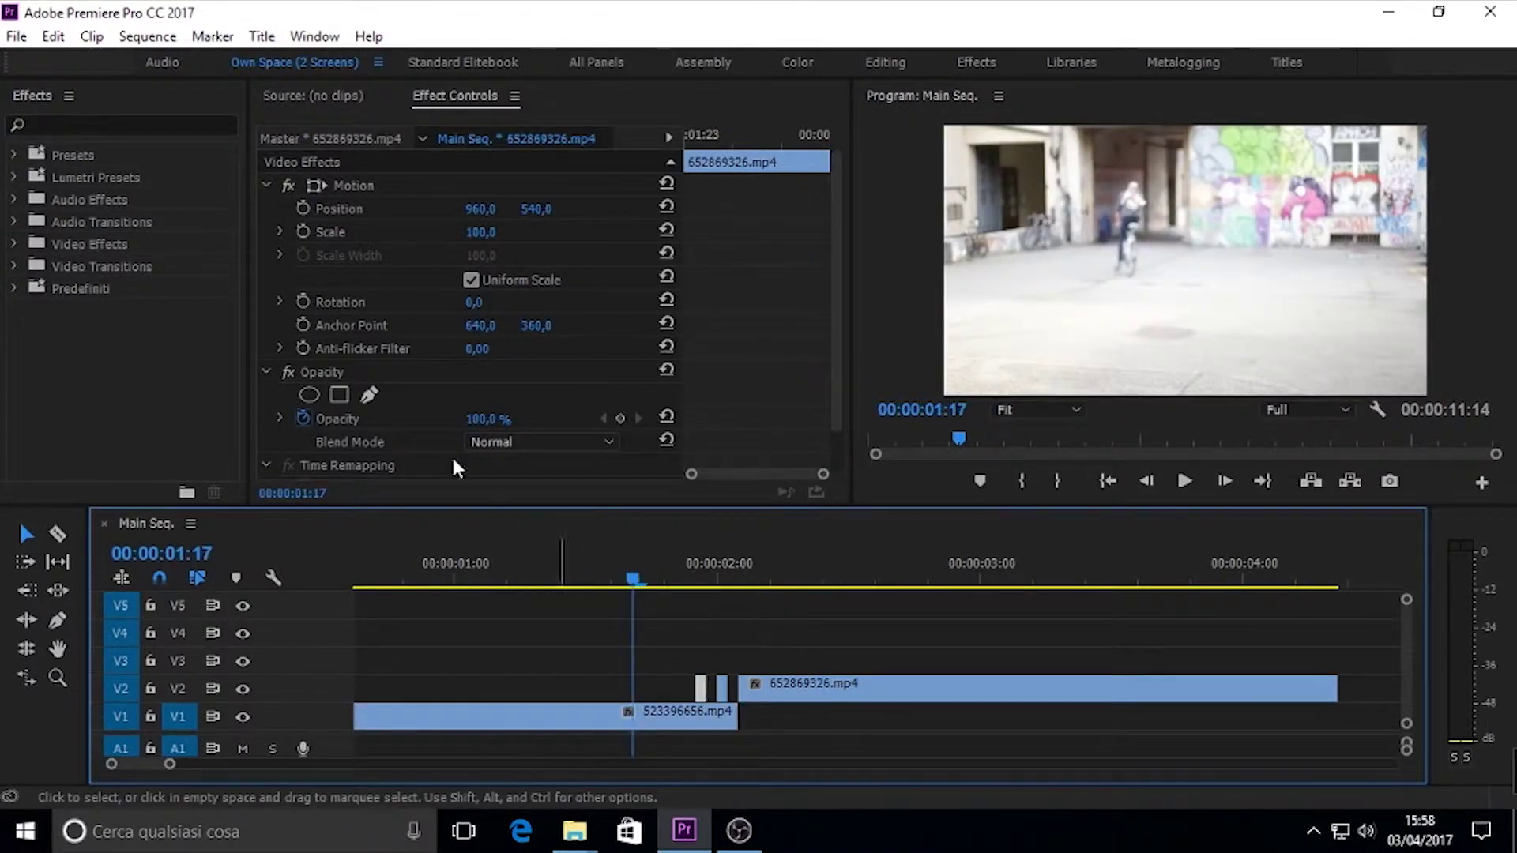
- Find Luma Key by searching 'luma' and apply it to both small V2 slices
left_click(112, 126)
type("luma")
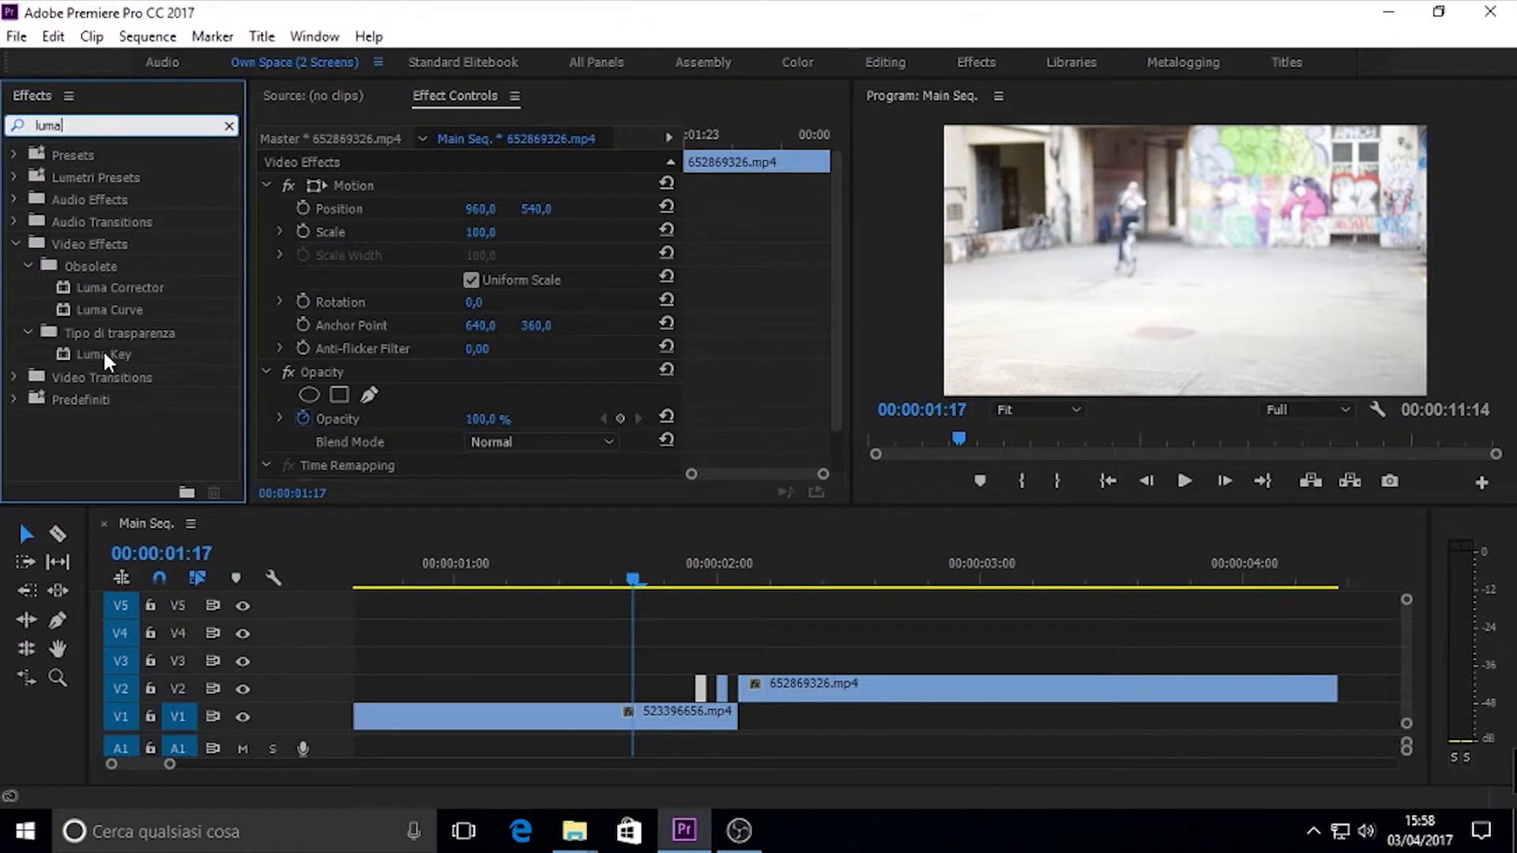
left_click_drag(105, 354, 706, 689)
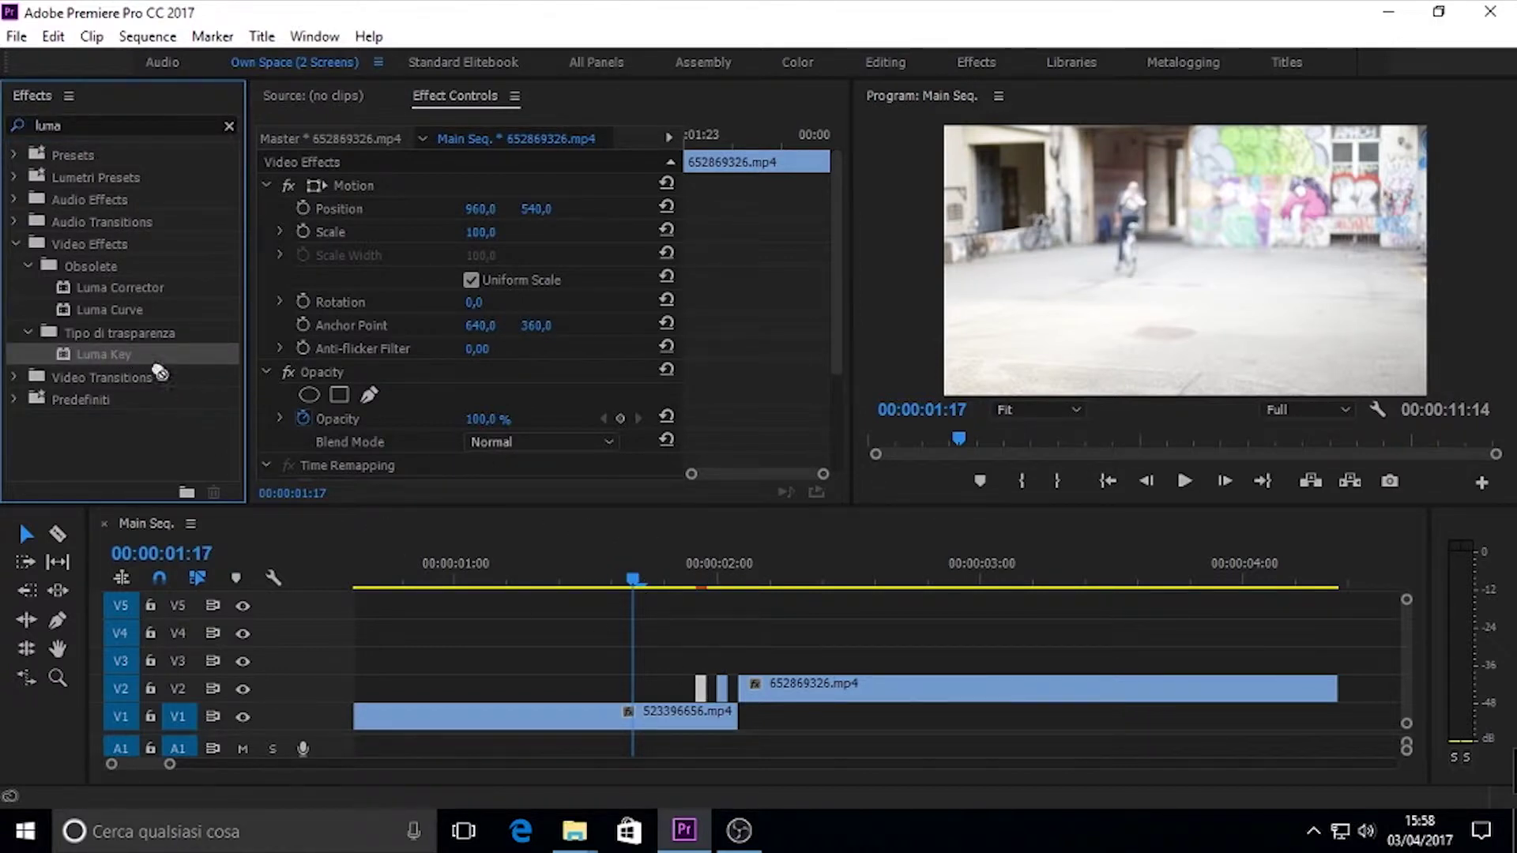
left_click_drag(681, 579, 721, 688)
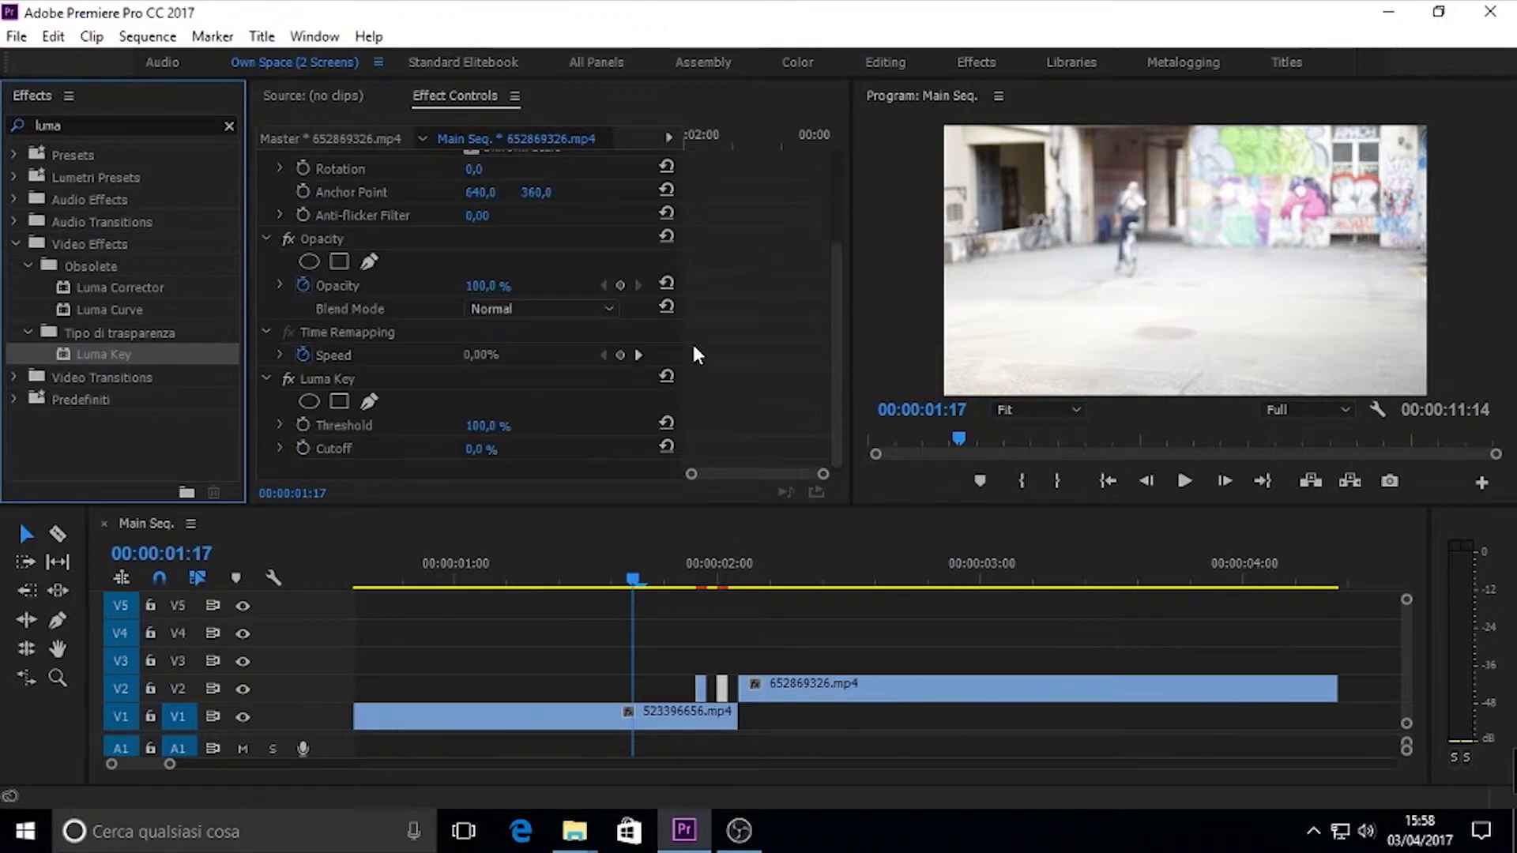
- Set the first slice's Luma Key to Threshold 31% and Cutoff 38% in Effect Controls
left_click(701, 688)
scroll(752, 395, "down", 5)
scroll(750, 379, "down", 1)
left_click(494, 444)
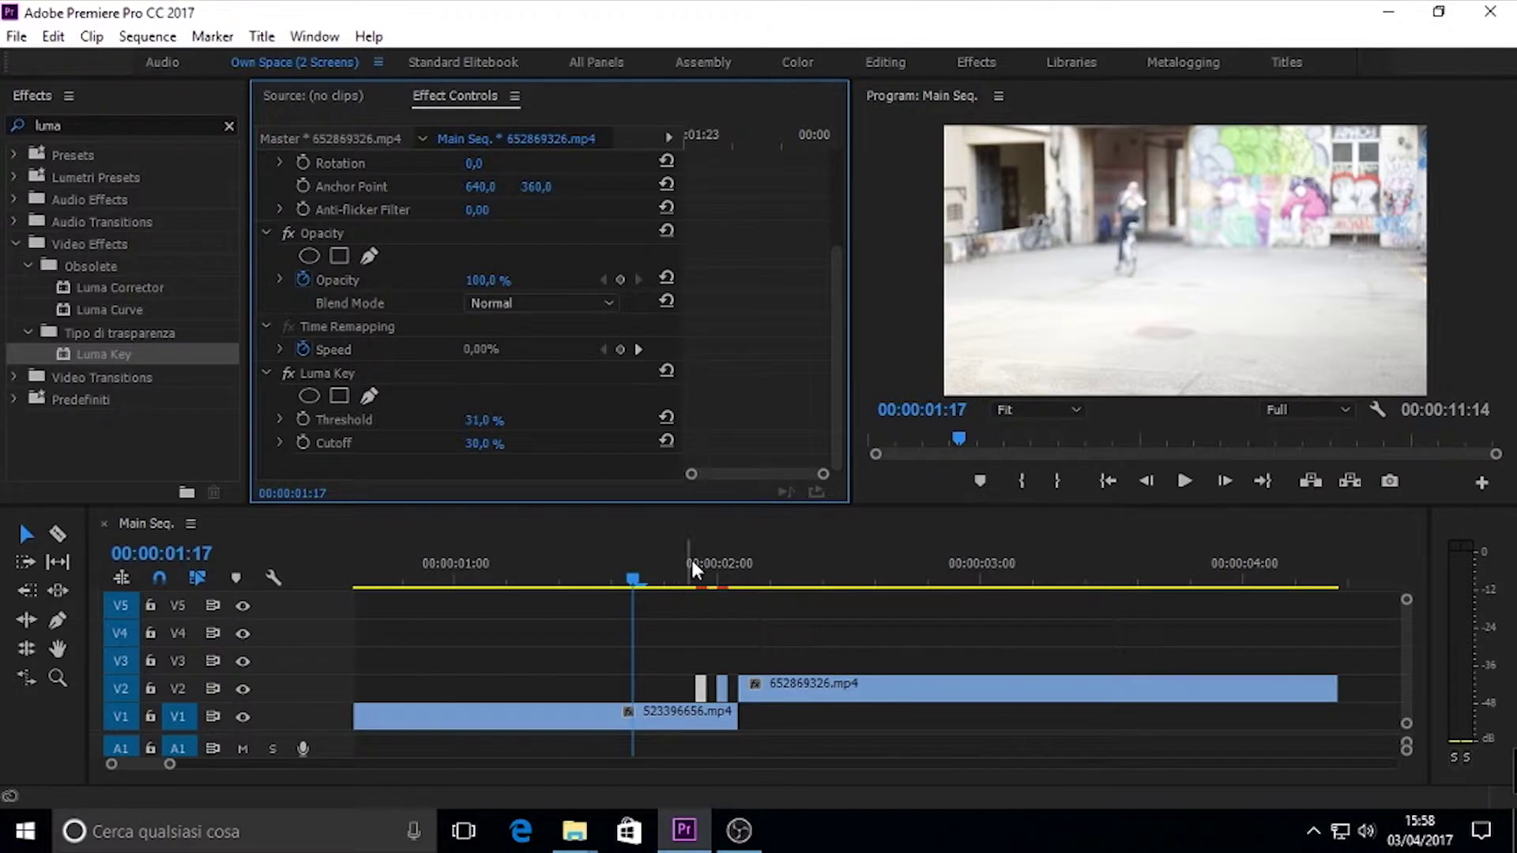
- Retune the V2 slice's Luma Key Threshold to 29%, toggling V1 off and on to check
left_click_drag(690, 557, 695, 562)
left_click(700, 688)
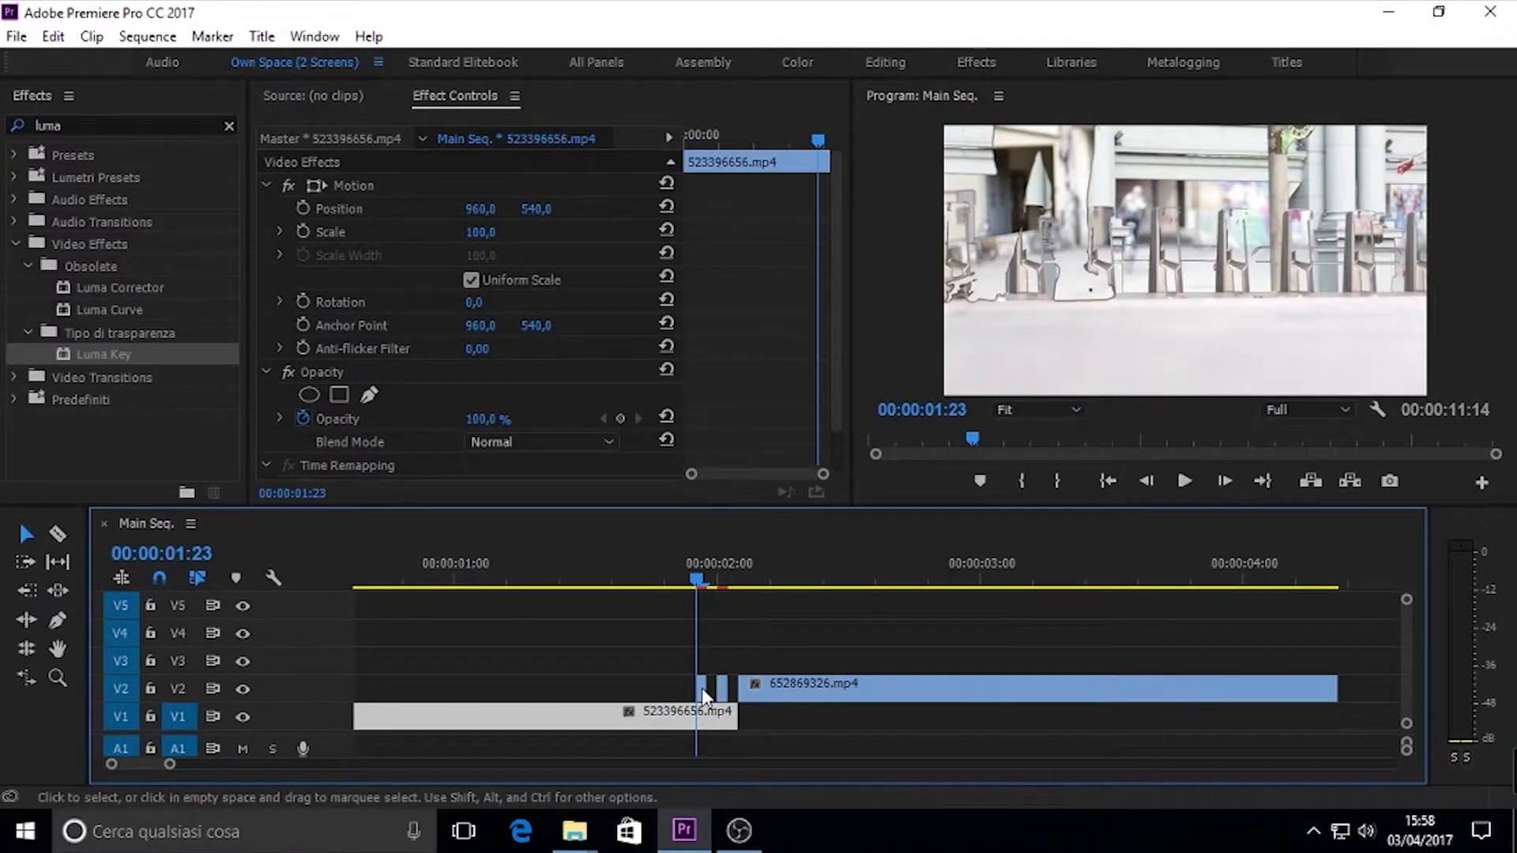
scroll(742, 433, "down", 3)
left_click_drag(496, 429, 503, 429)
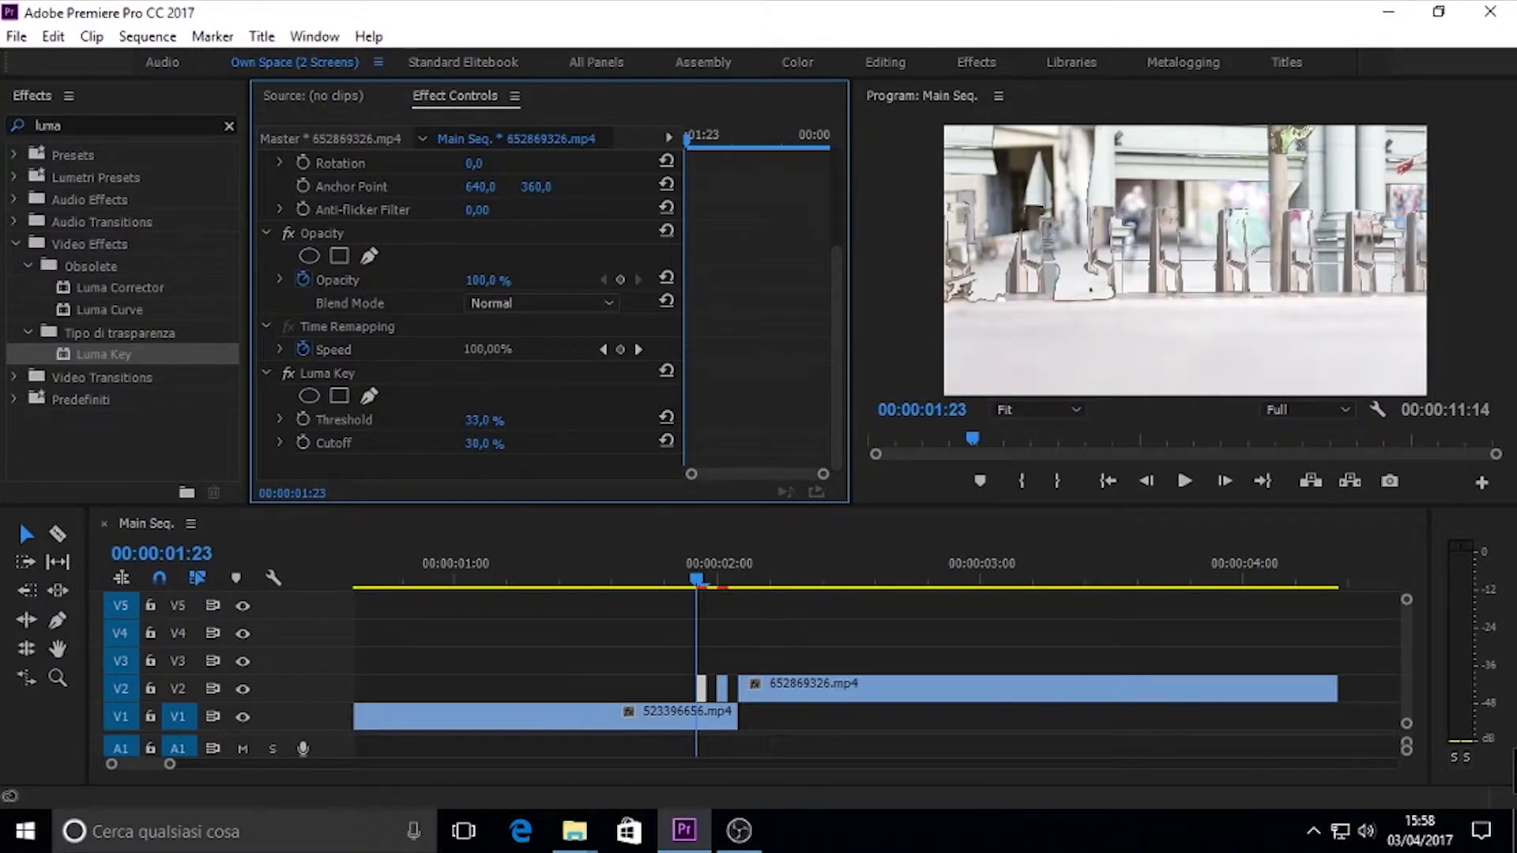
left_click_drag(483, 419, 474, 420)
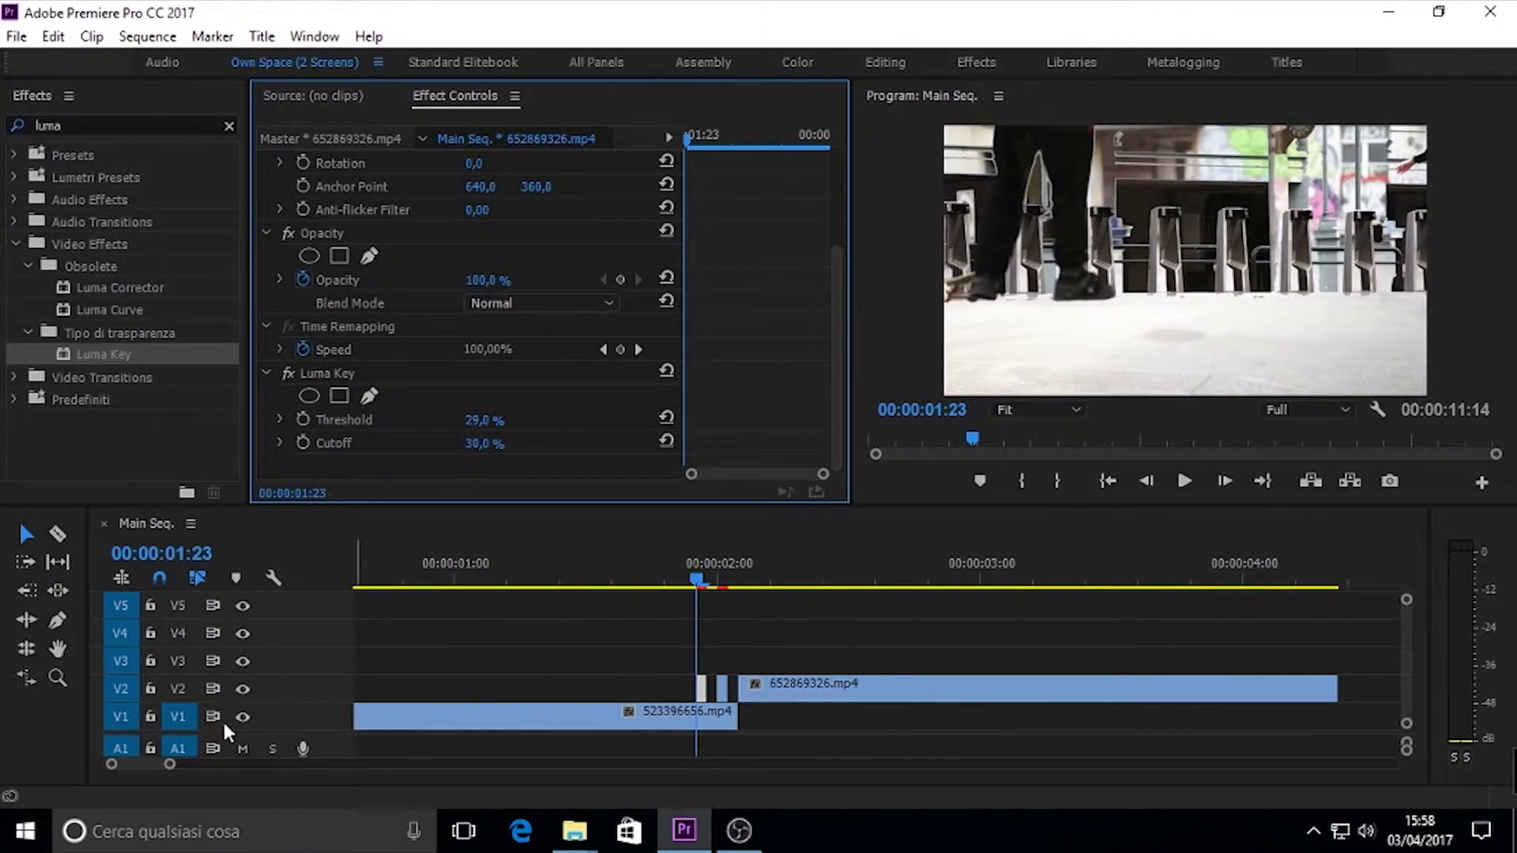
left_click(243, 717)
left_click(243, 717)
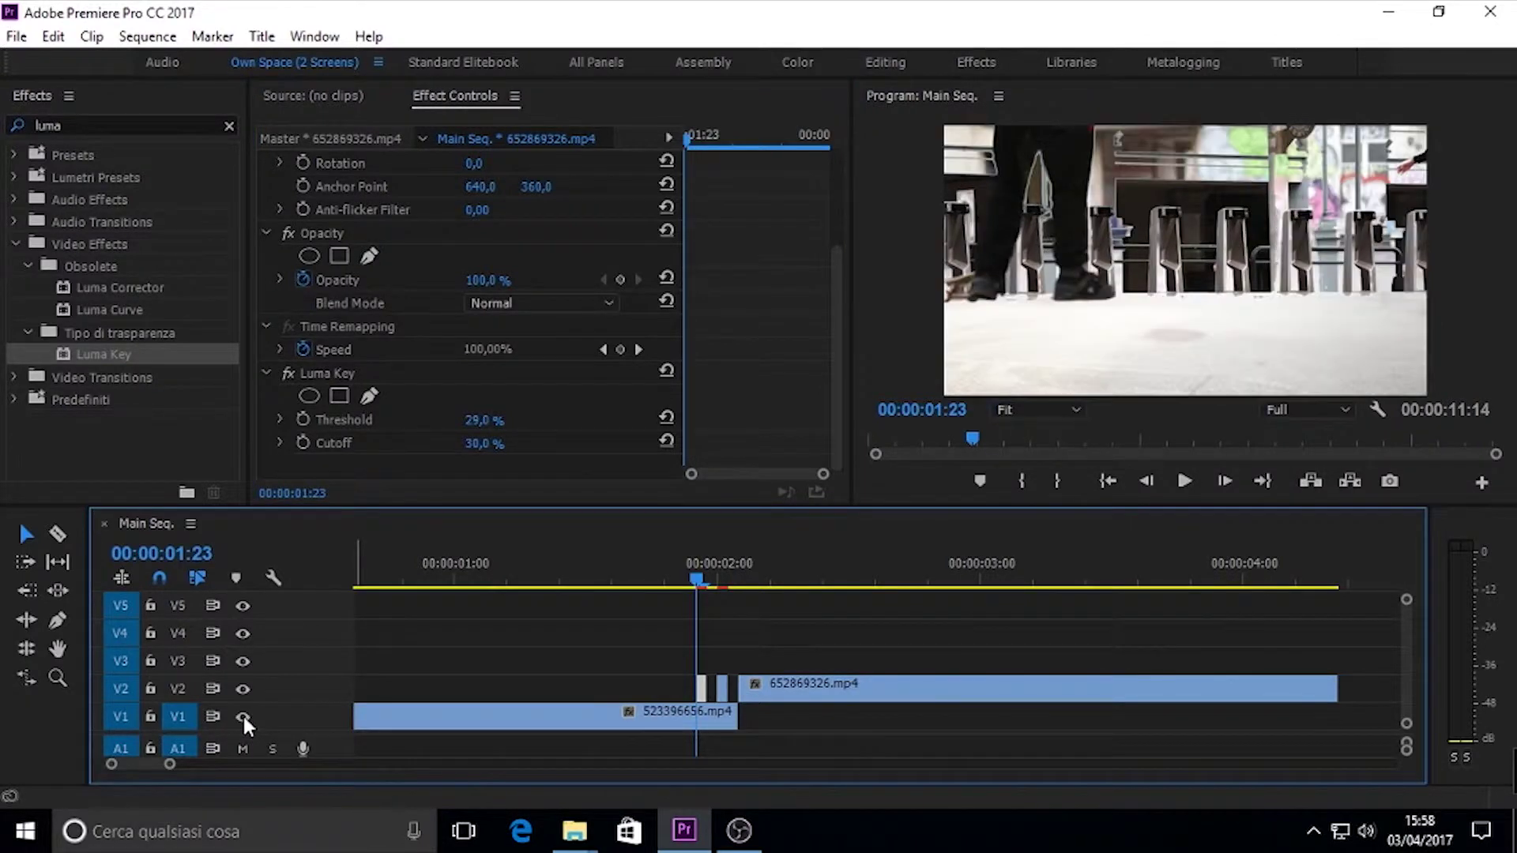
left_click_drag(696, 562, 718, 559)
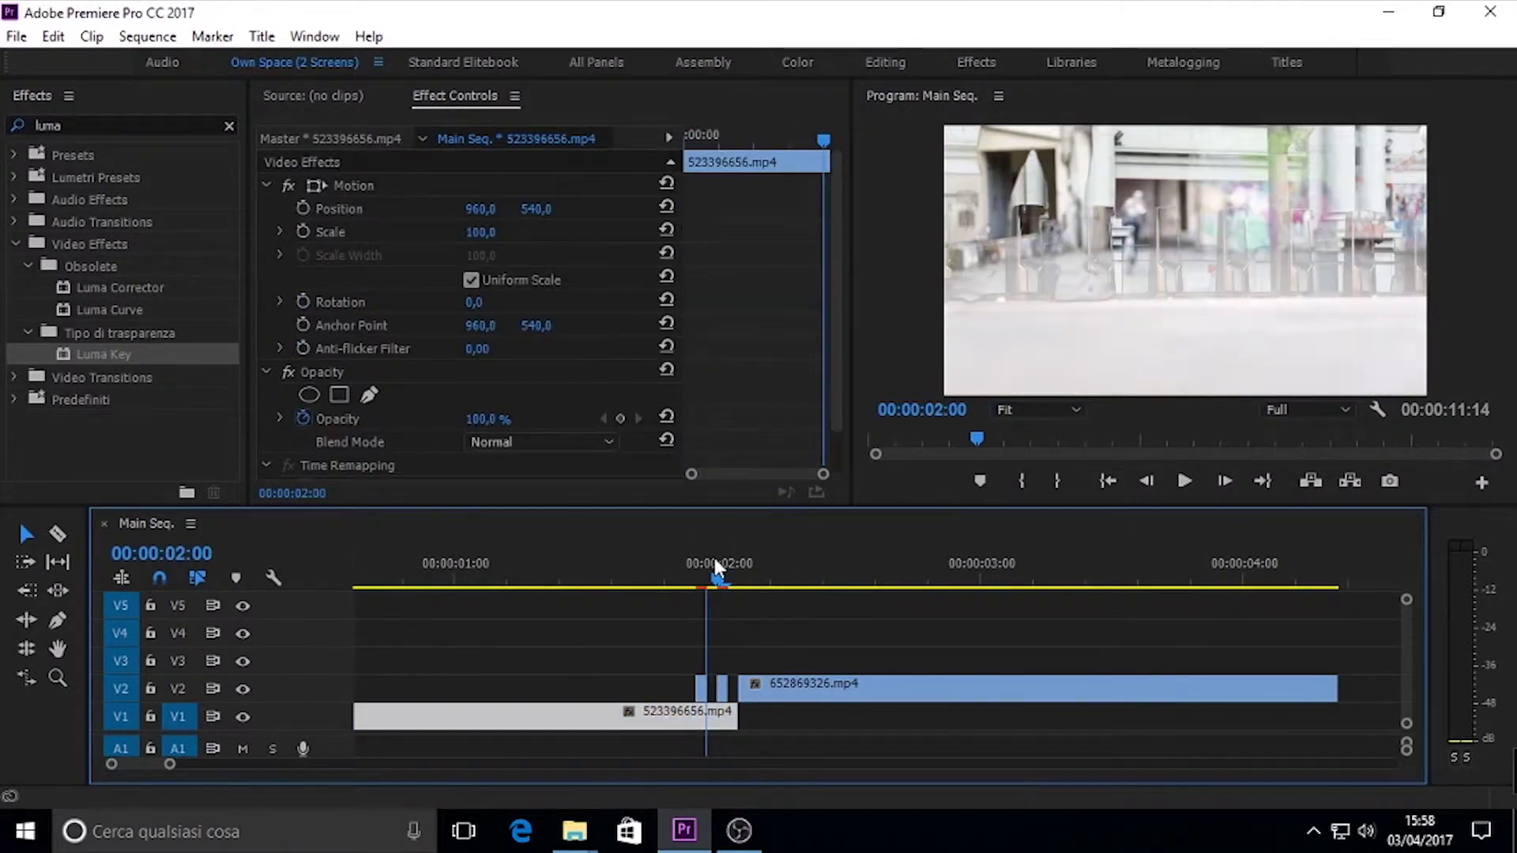
- Give the second V2 slice's Luma Key a 35% Cutoff and 29% Threshold
left_click(723, 688)
scroll(732, 356, "down", 3)
left_click(492, 443)
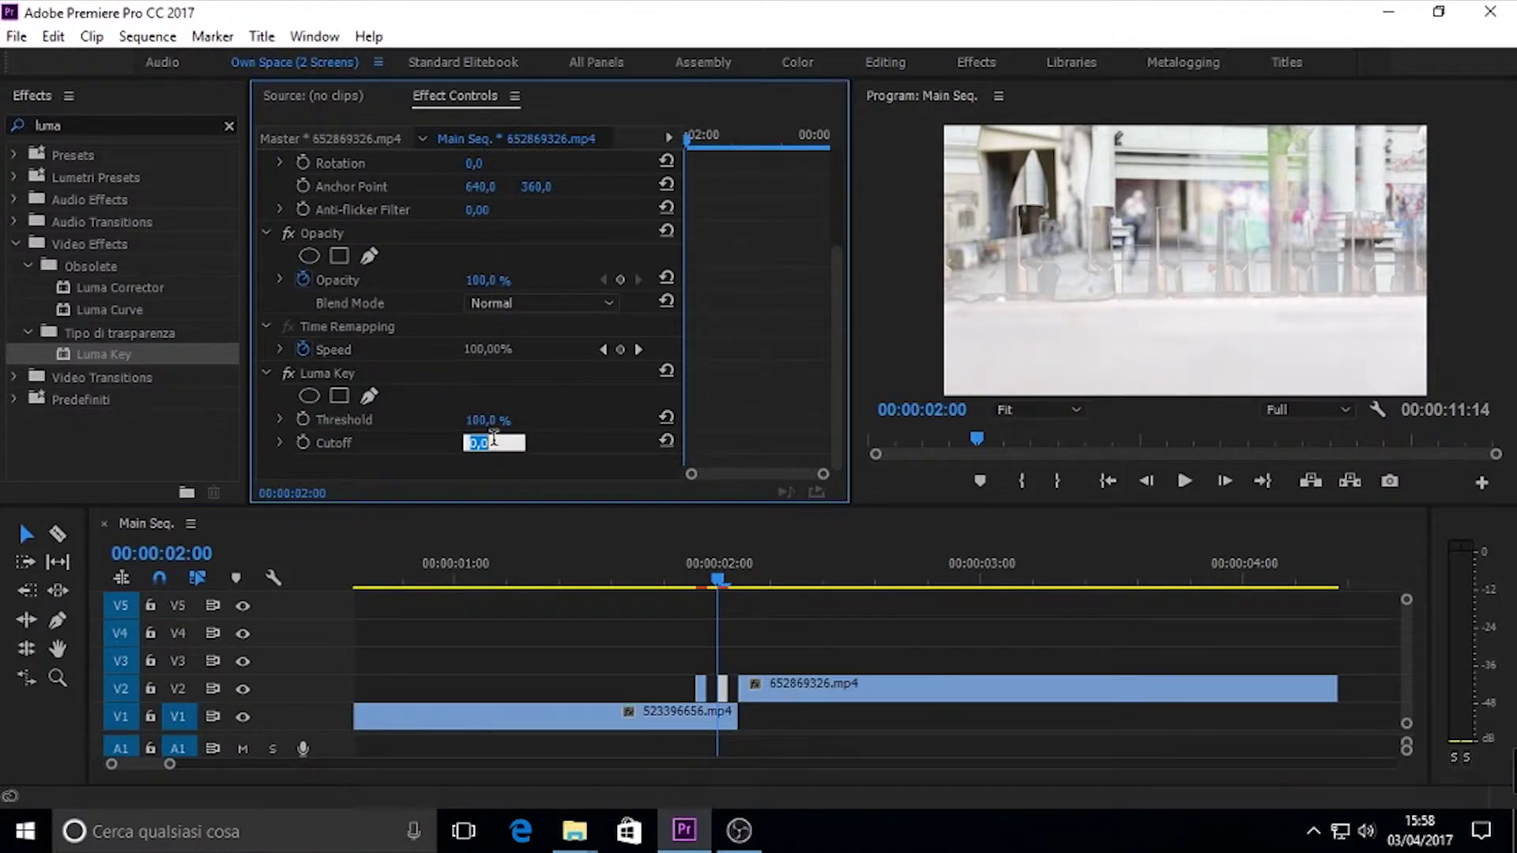
type("35")
key("Return")
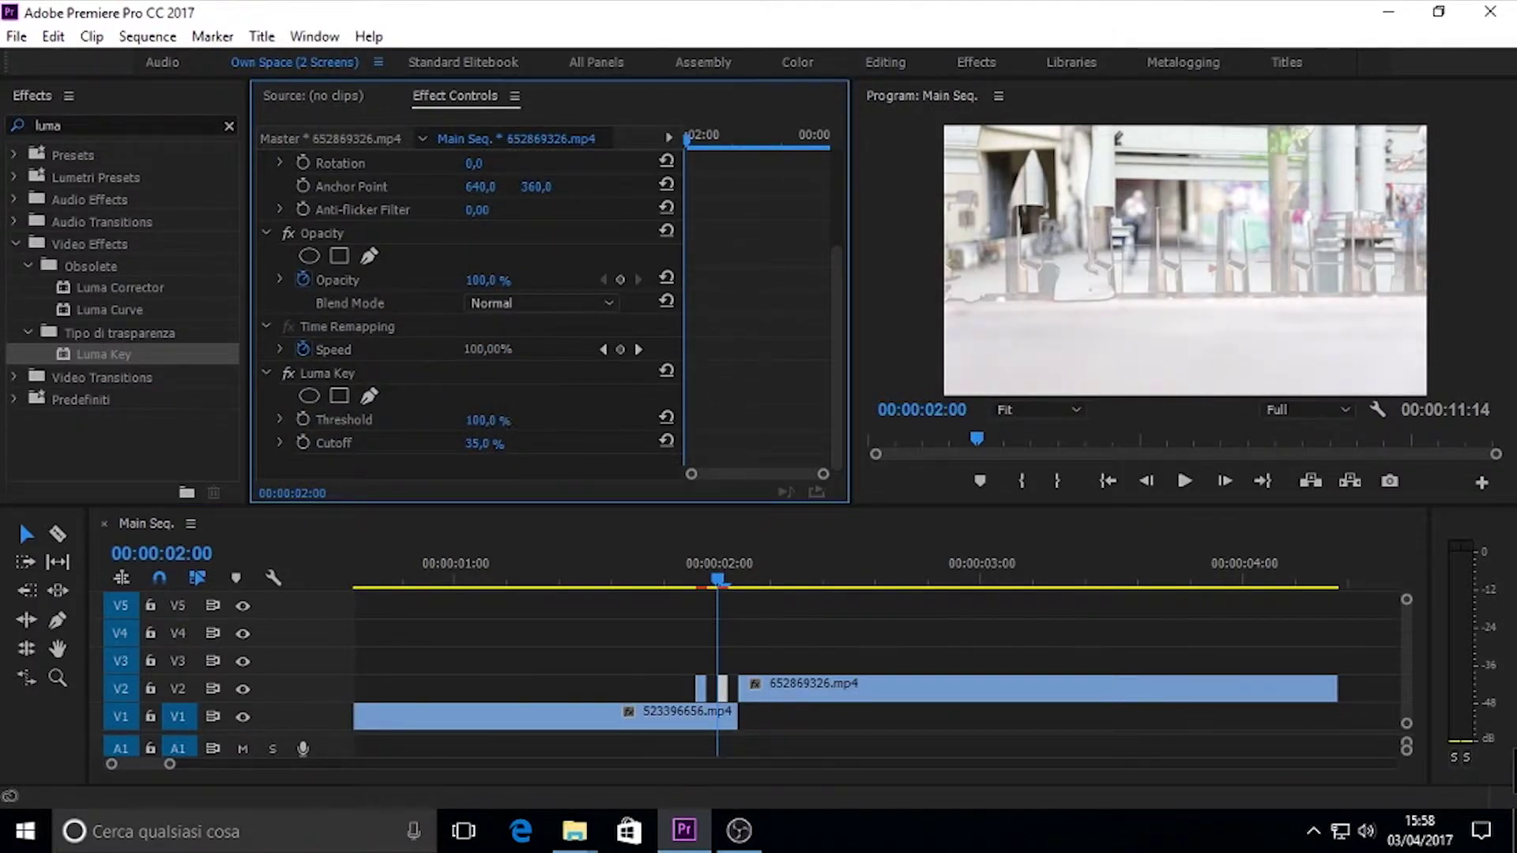
type("29")
key("Return")
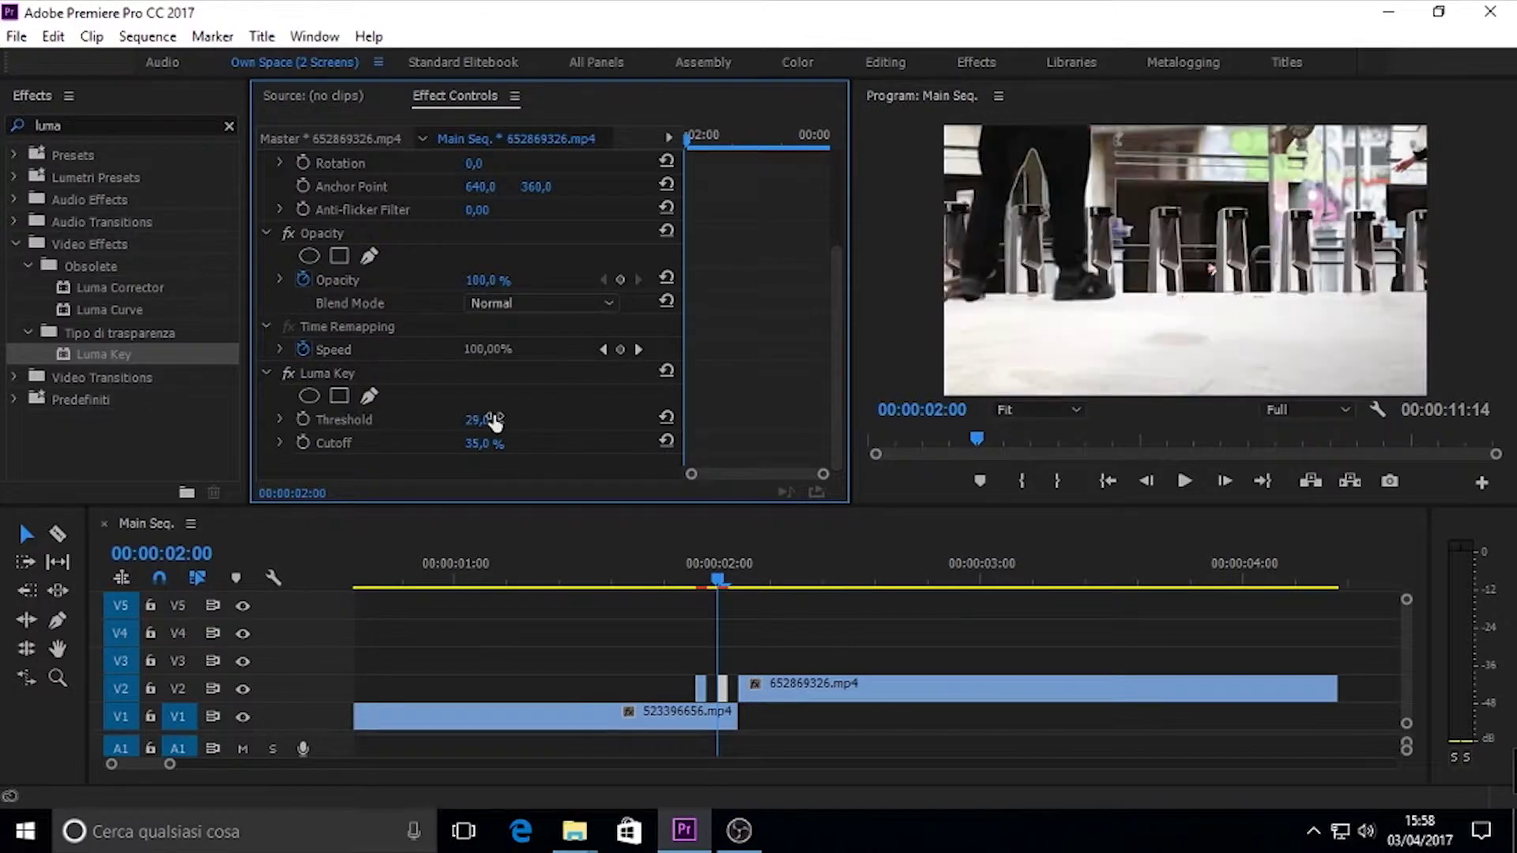
- Hide V1 and scrub from 00:00:01:24 to 00:00:02:03 to inspect the key, then show V1
left_click(242, 716)
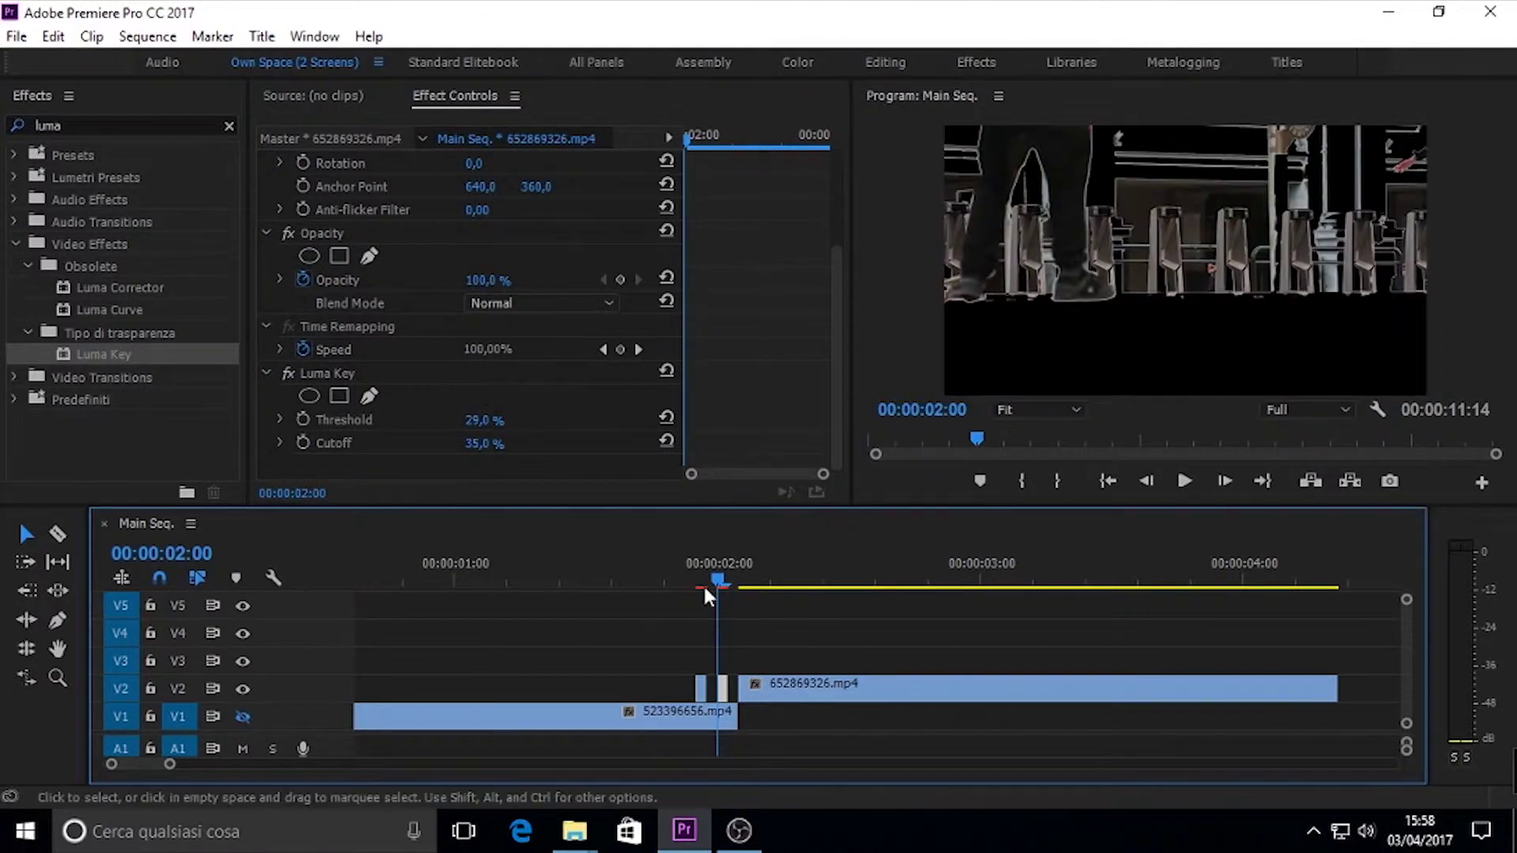
left_click(707, 562)
left_click_drag(712, 561, 755, 555)
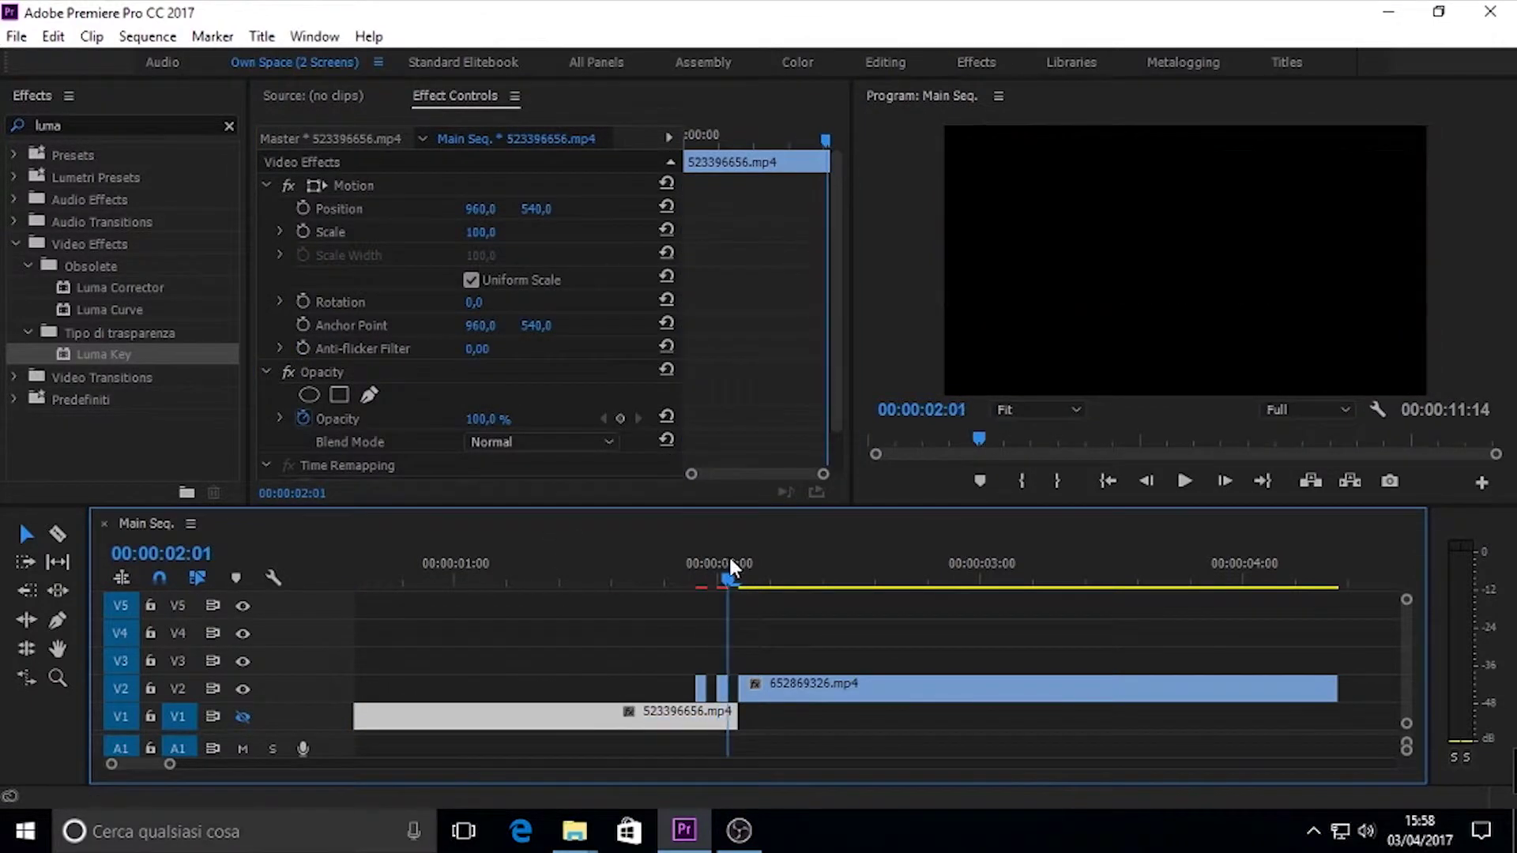
left_click(243, 717)
- Play the flicker transition from about 00:00:01:08 and stop at 00:00:03:07
left_click(672, 557)
left_click(542, 545)
key("space")
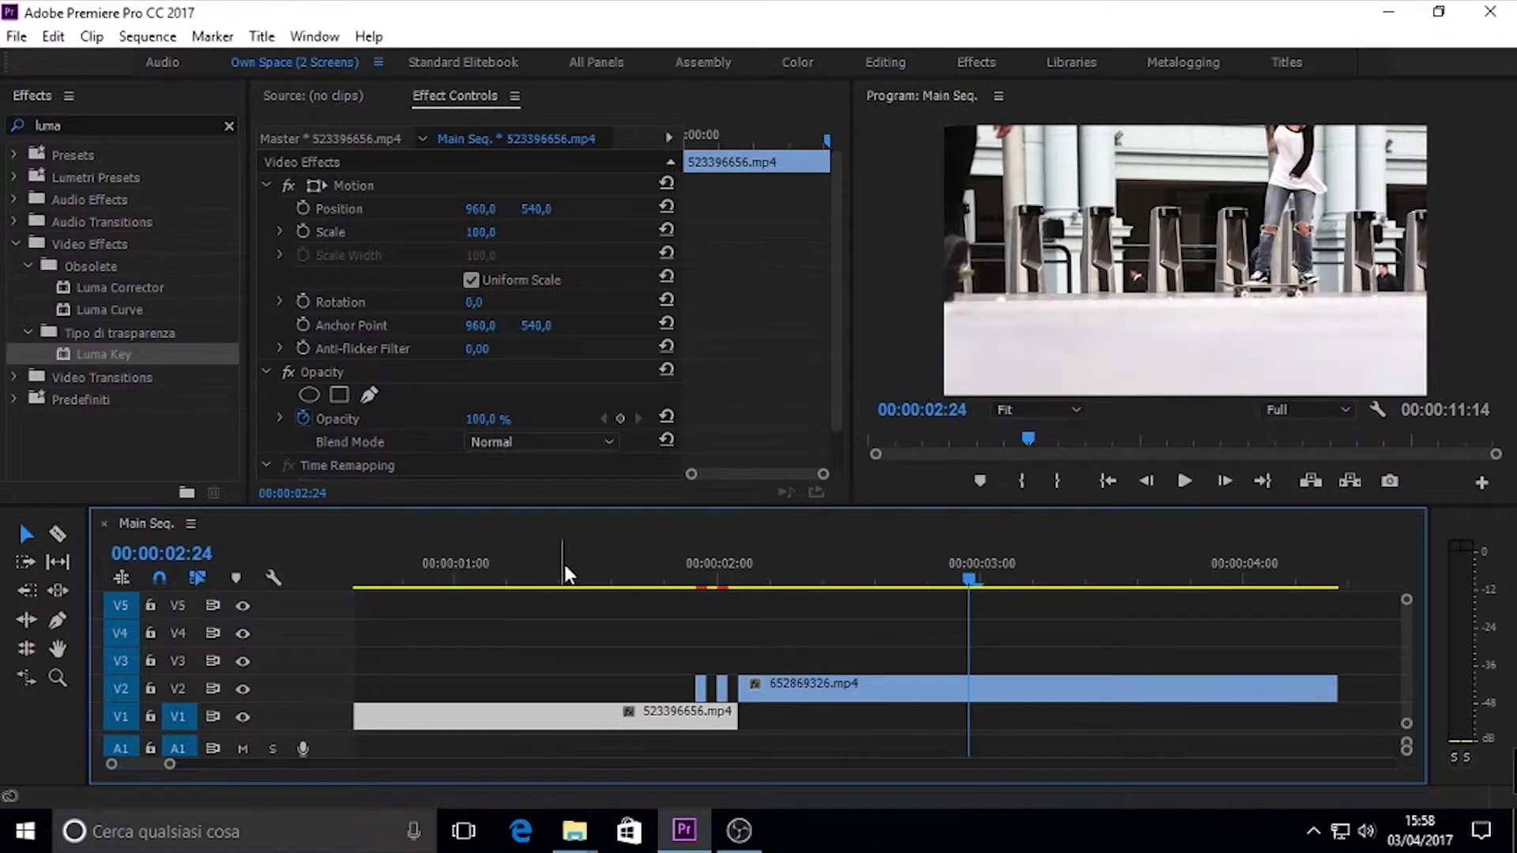
left_click(572, 557)
key("space")
scroll(753, 645, "down", 2)
scroll(753, 644, "down", 3)
scroll(756, 652, "down", 2)
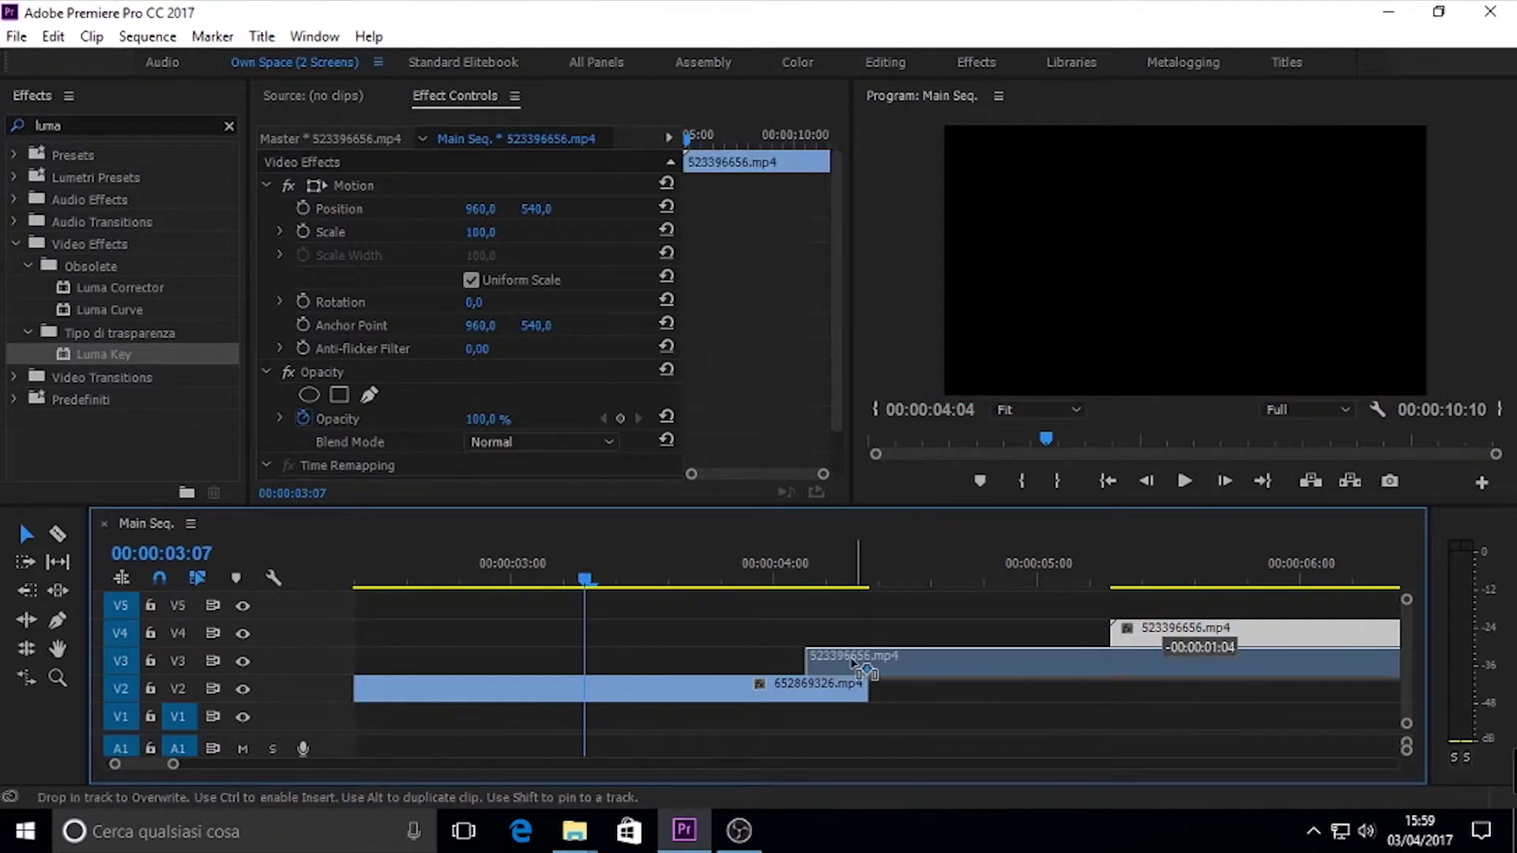
- Move 523396656.mp4 from V4 down to V3 over V2's end, playhead at 04:02
left_click_drag(1161, 639, 831, 662)
scroll(822, 668, "up", 1, "alt")
scroll(893, 661, "up", 1, "alt")
scroll(894, 660, "up", 1, "alt")
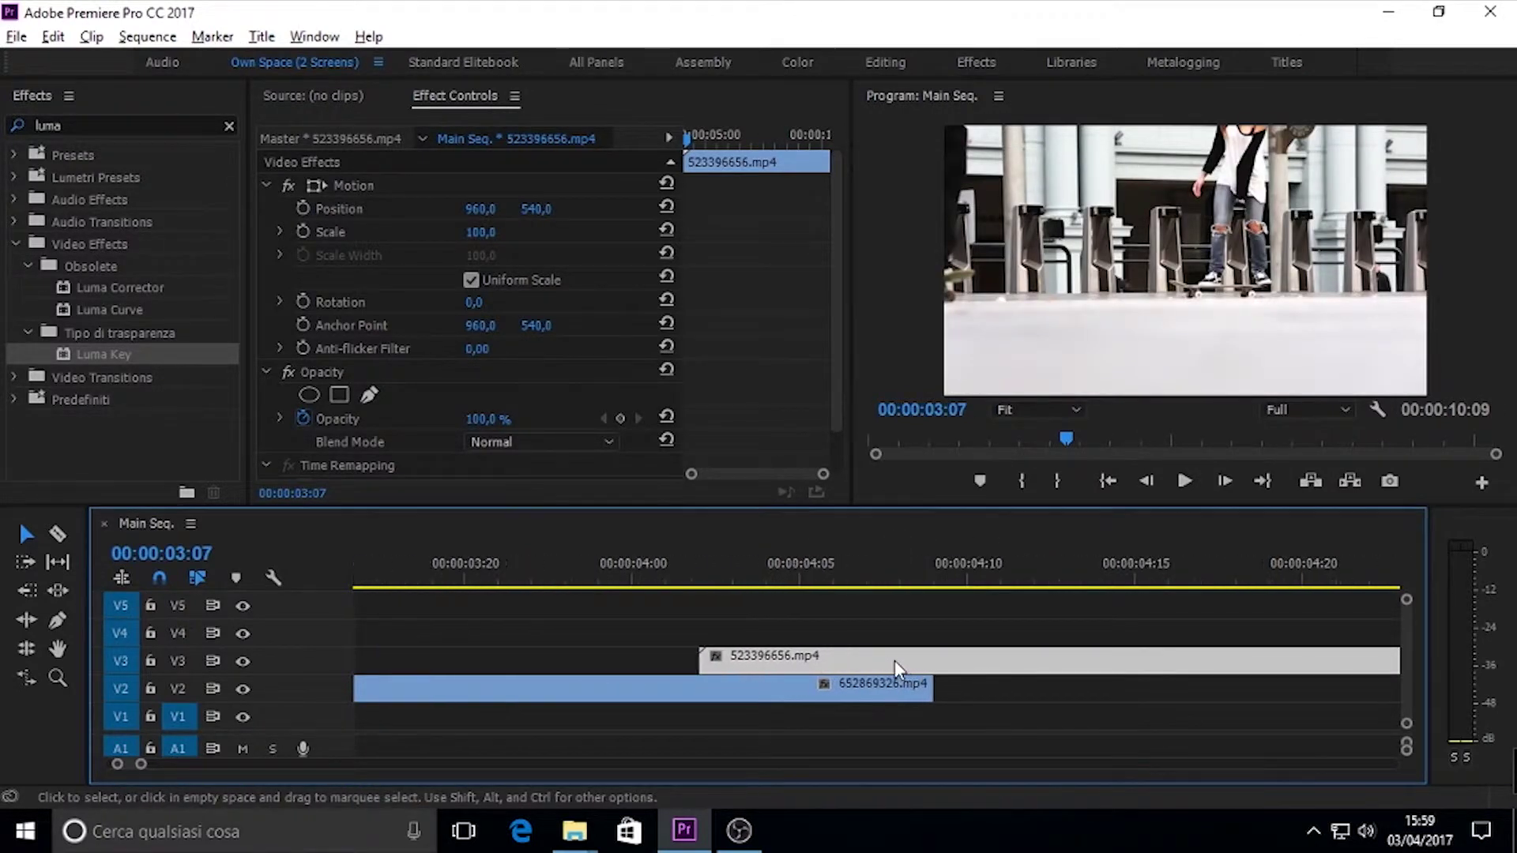
left_click(901, 580)
left_click_drag(901, 580, 698, 580)
- Razor-cut the V3 clip's head into thin slices, the last cut at 04:05
key("c")
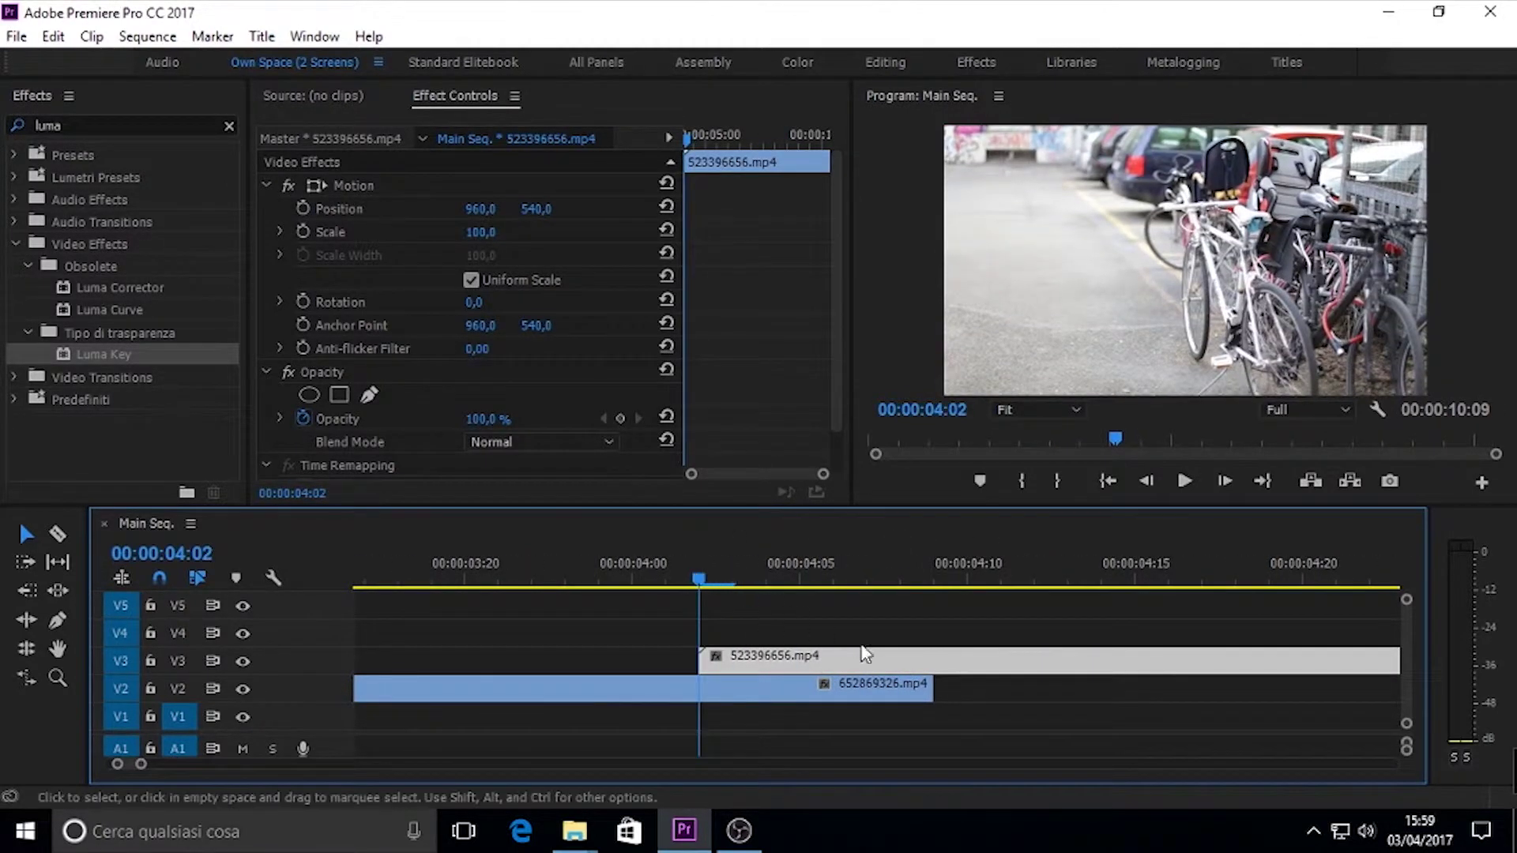
left_click(944, 658)
left_click(900, 656)
left_click(867, 656)
left_click(833, 655)
left_click(800, 656)
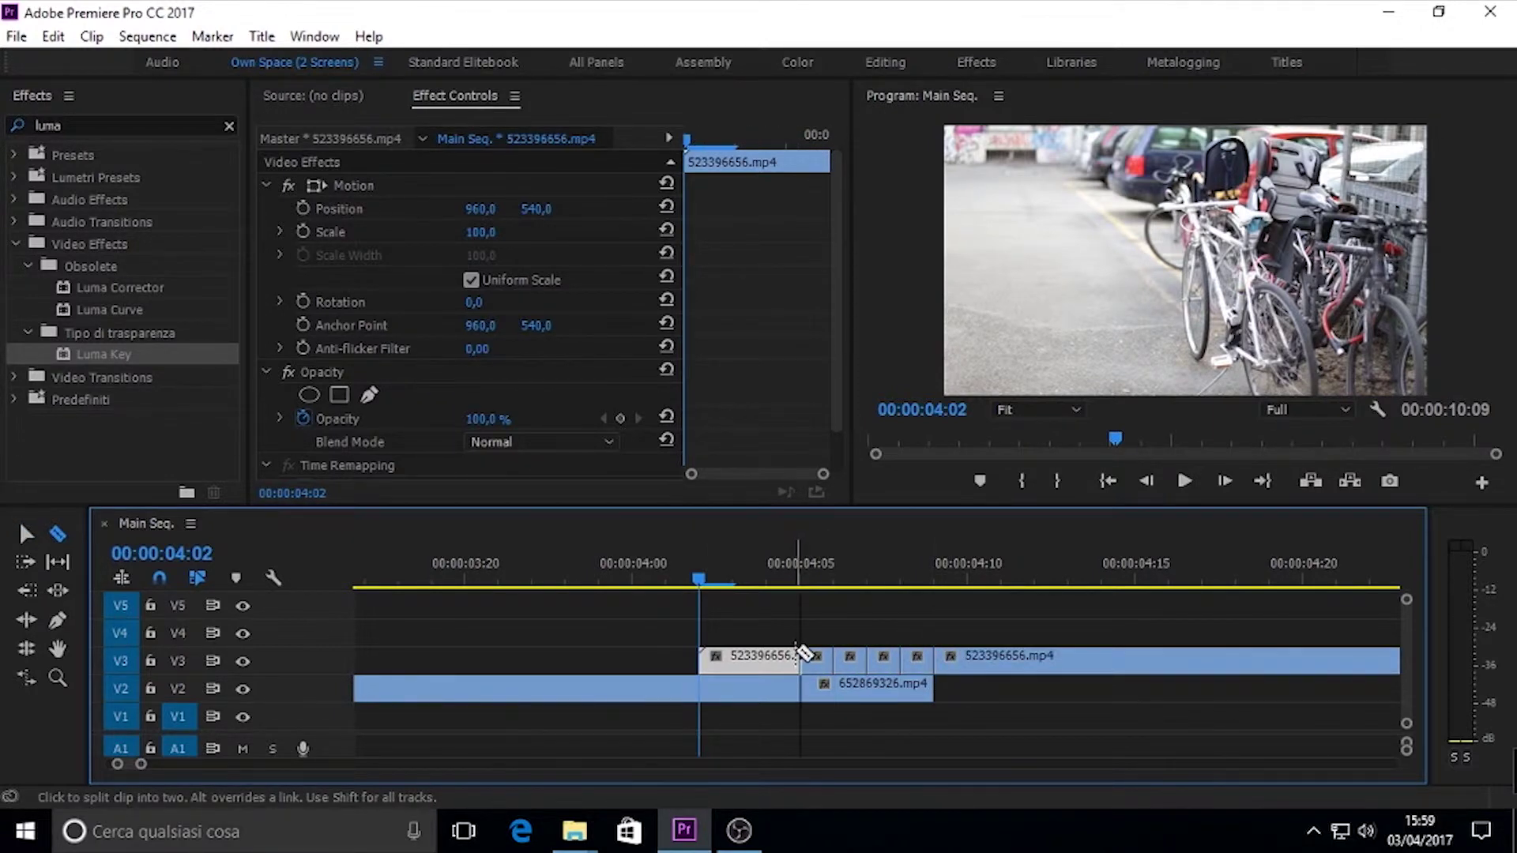
- Delete the leading part and two alternate V3 slices, then play the V2-to-V3 transition
key("v")
key("Delete")
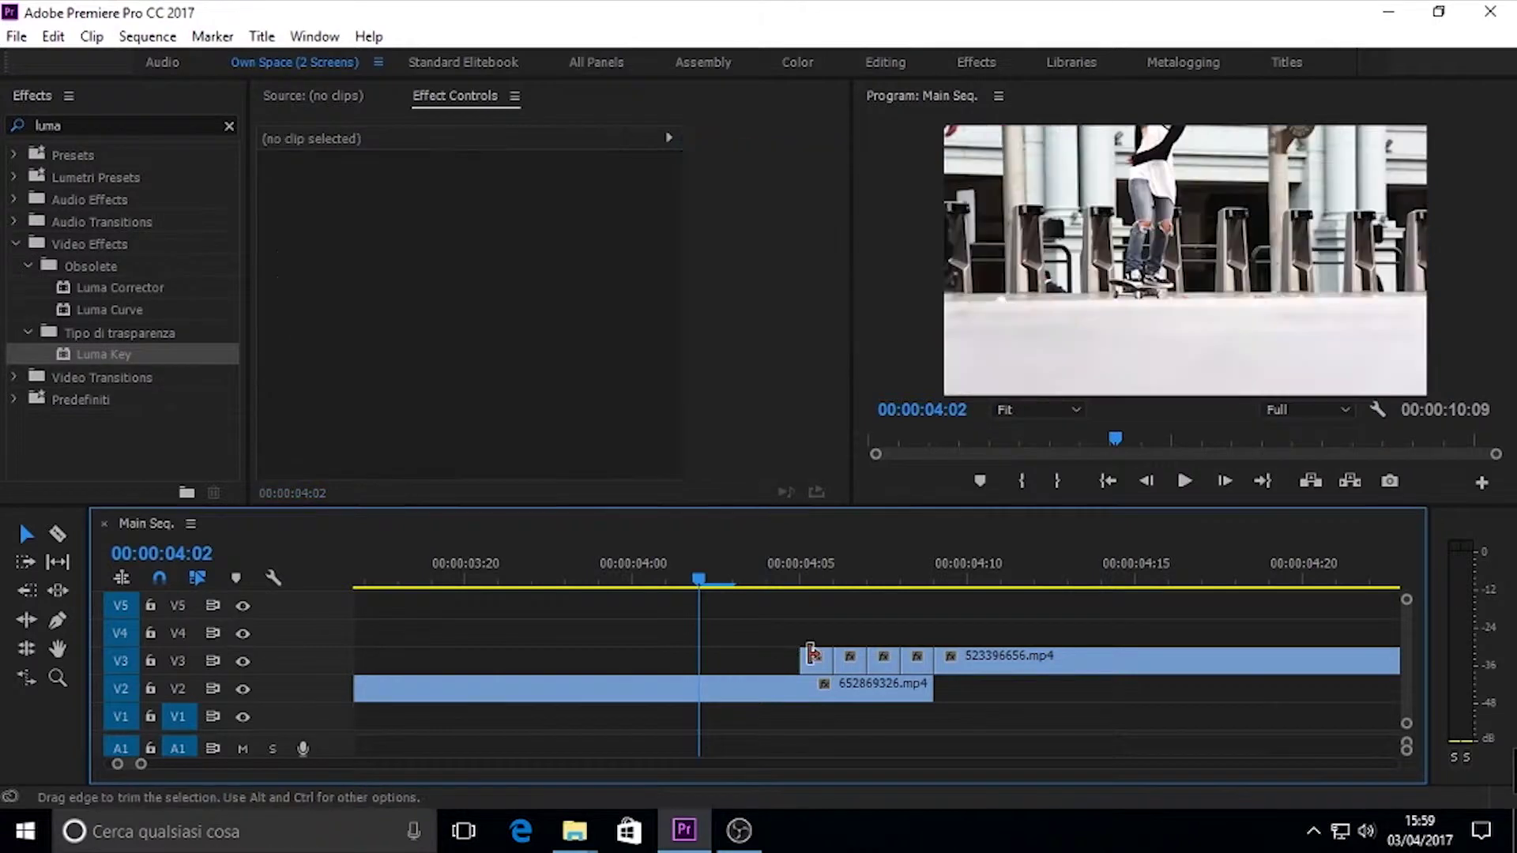
left_click(851, 665)
key("Delete")
left_click(920, 661)
key("Delete")
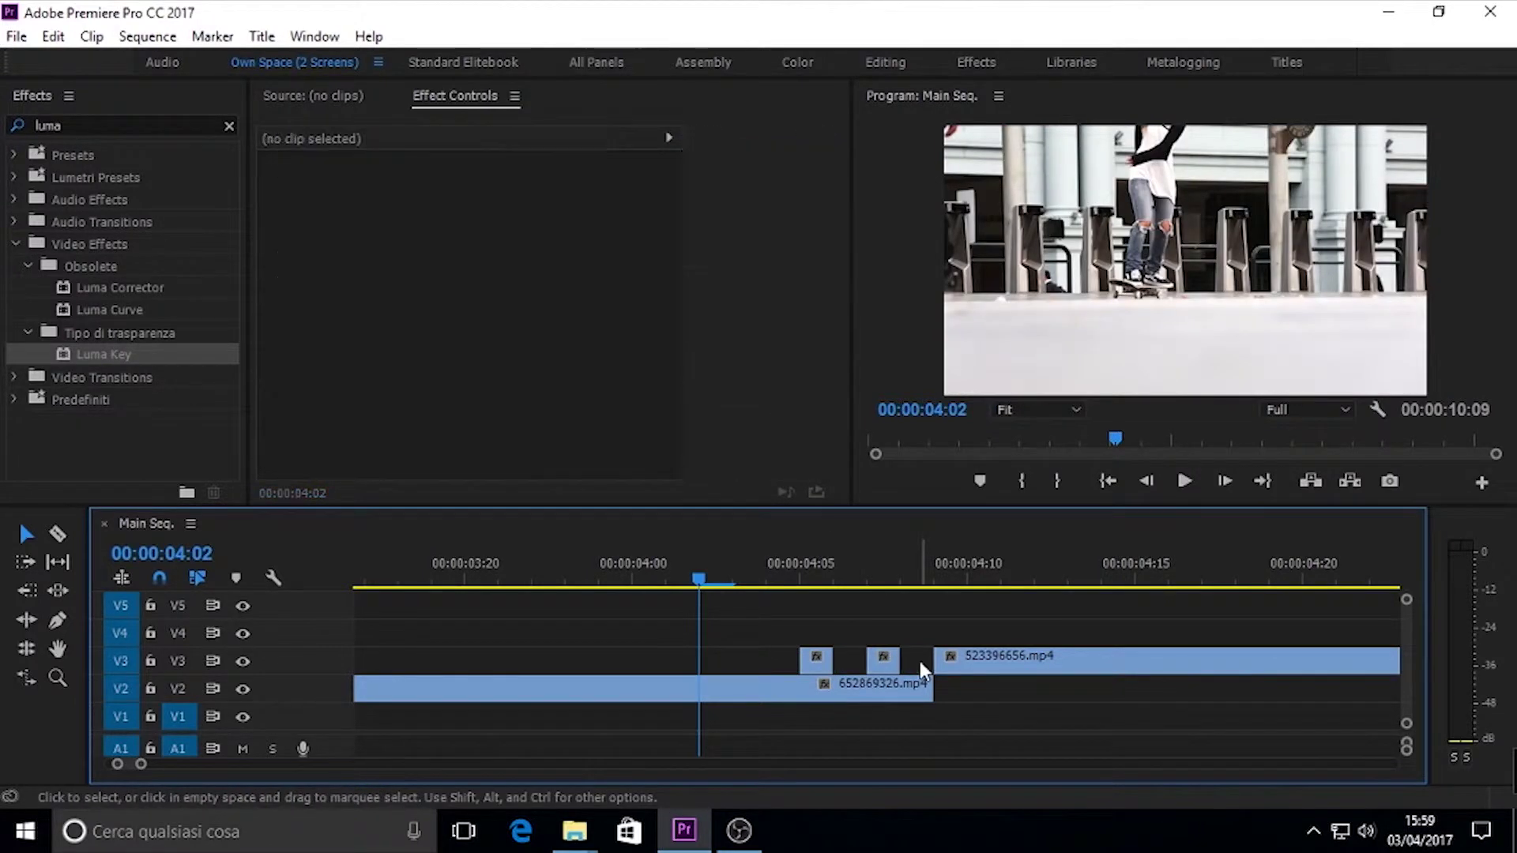
left_click(599, 569)
key("space")
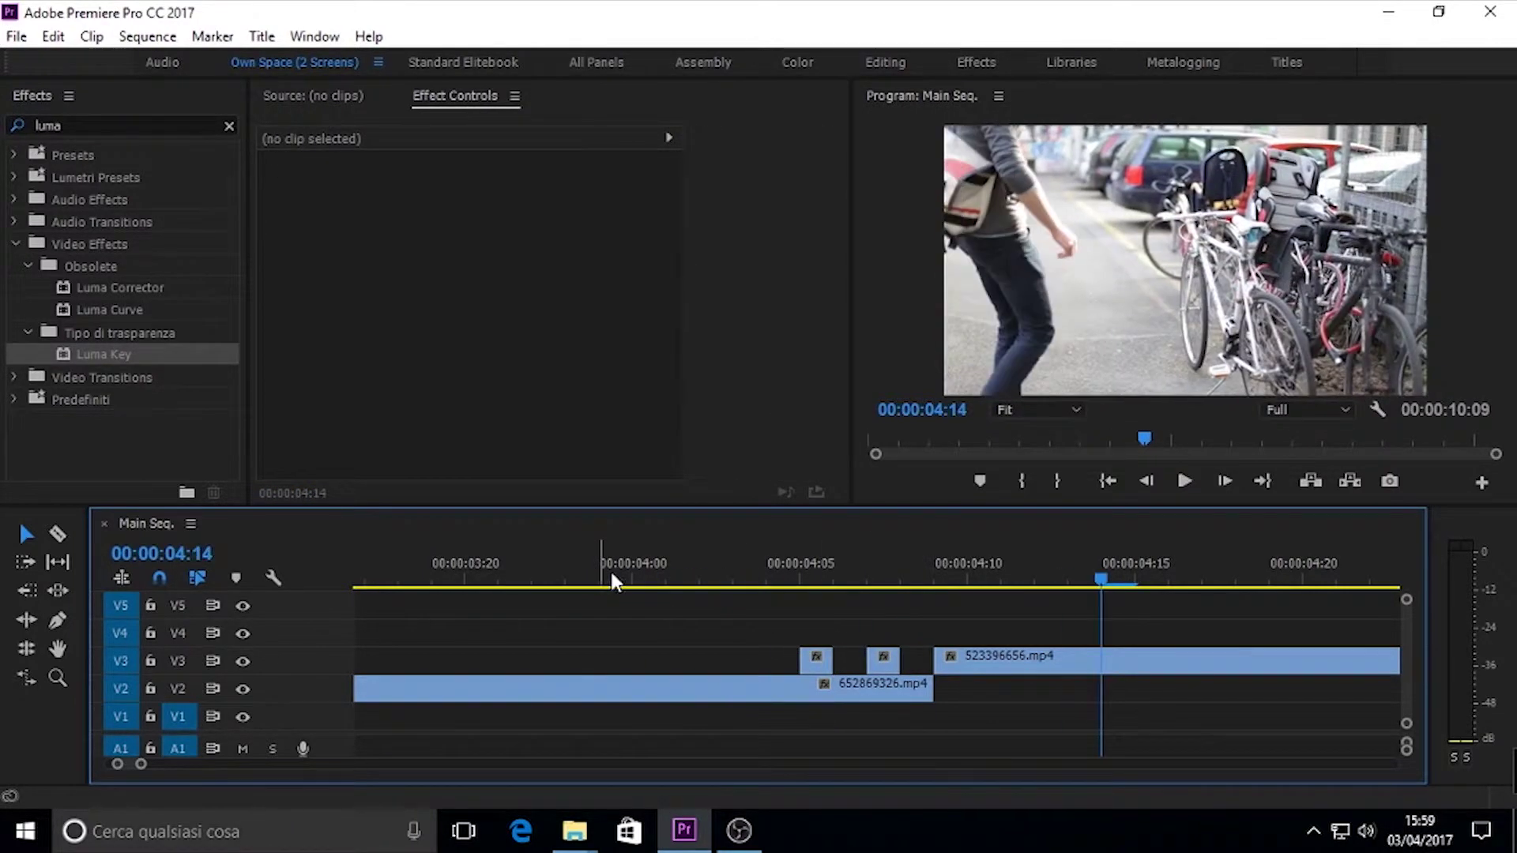
- Apply Luma Key to both short V3 slices, playhead on the first at 04:05
left_click_drag(628, 572, 790, 572)
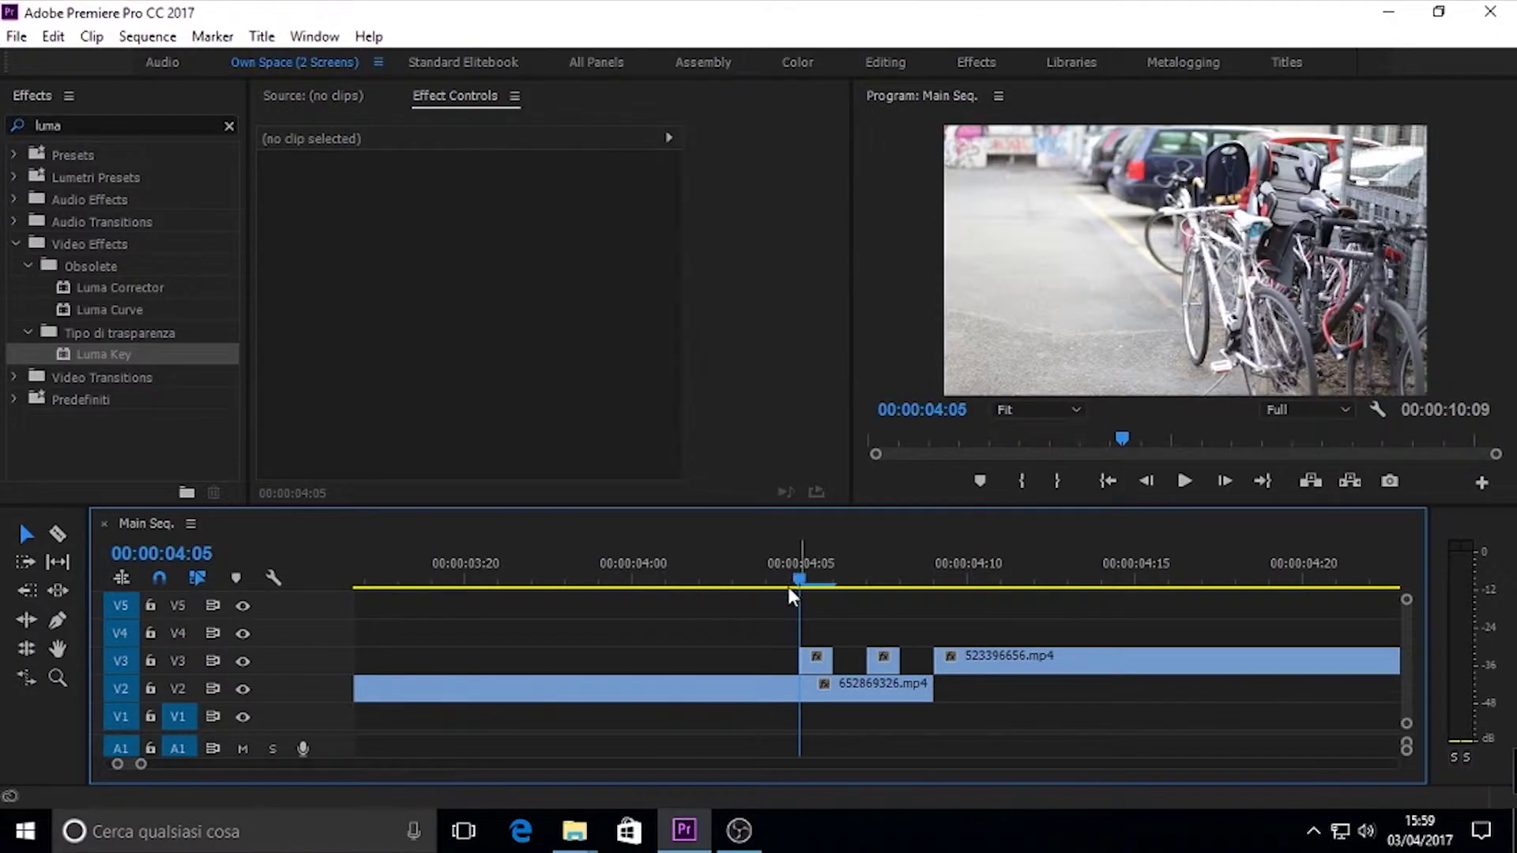
left_click_drag(146, 354, 149, 355)
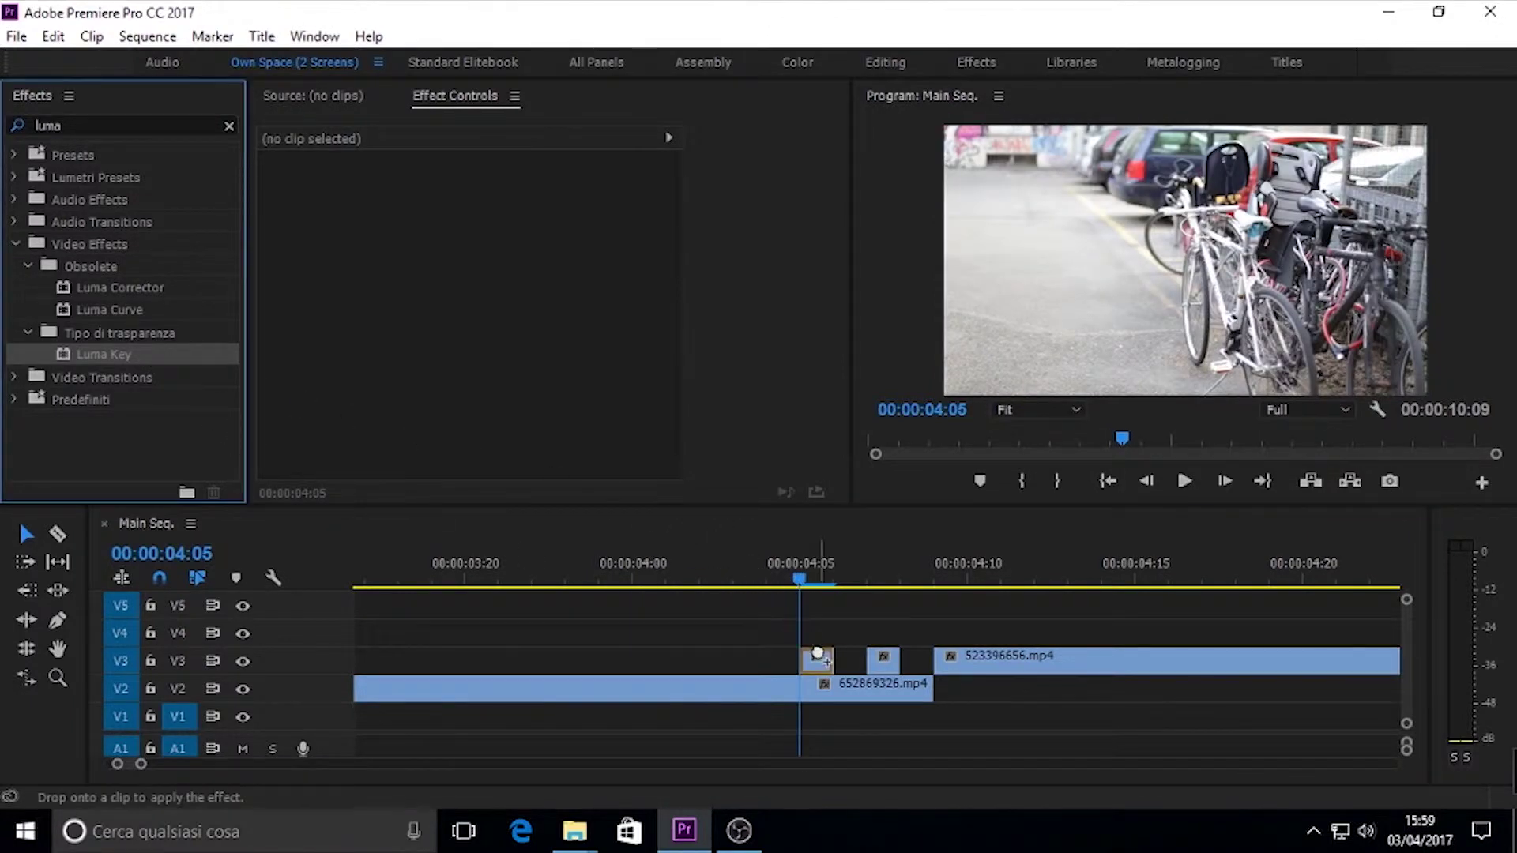
left_click_drag(749, 559, 816, 661)
mouse_move(294, 397)
left_mouse_down()
mouse_move(868, 624)
mouse_move(890, 656)
left_mouse_up()
left_click(816, 654)
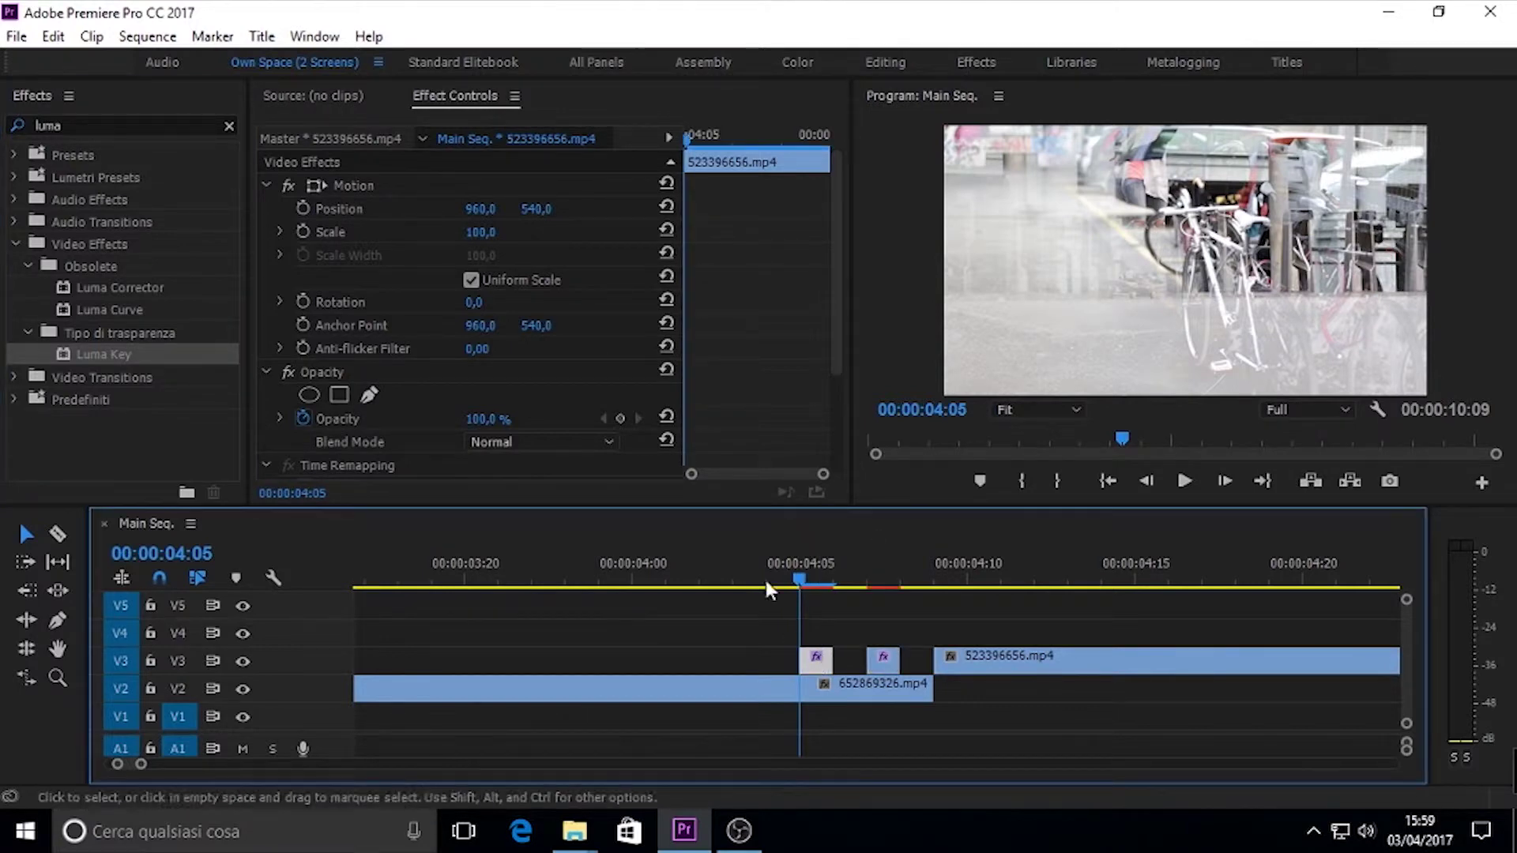
- Set the first V3 slice's Luma Key to Cutoff 30% and Threshold 29%, with V2 hidden
scroll(689, 416, "down", 1)
left_click(492, 442)
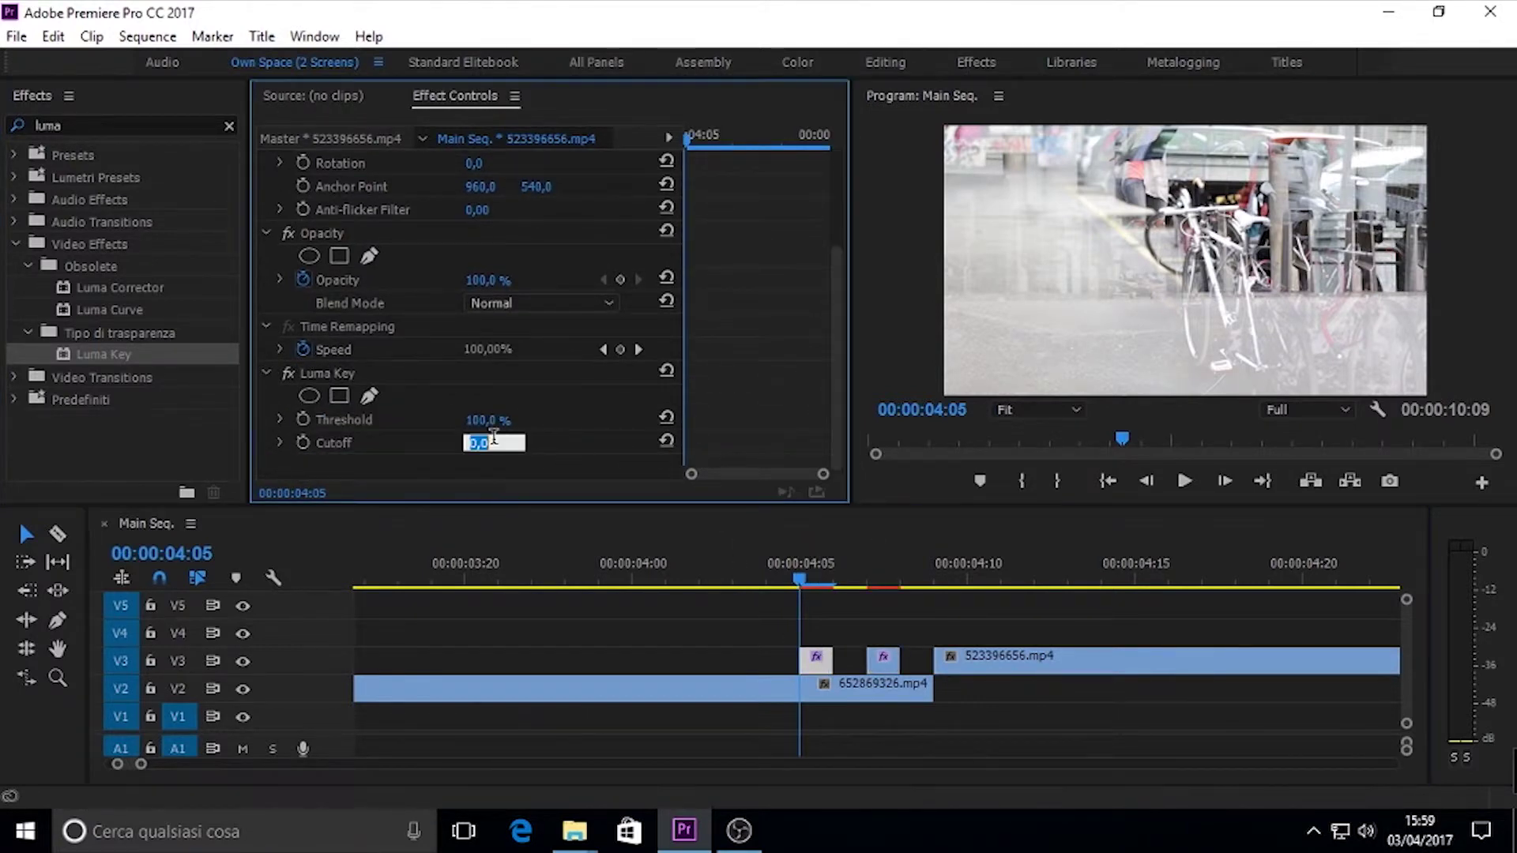
key("Return")
left_click(243, 688)
mouse_move(485, 422)
left_mouse_down()
mouse_move(433, 422)
mouse_move(479, 420)
left_mouse_up()
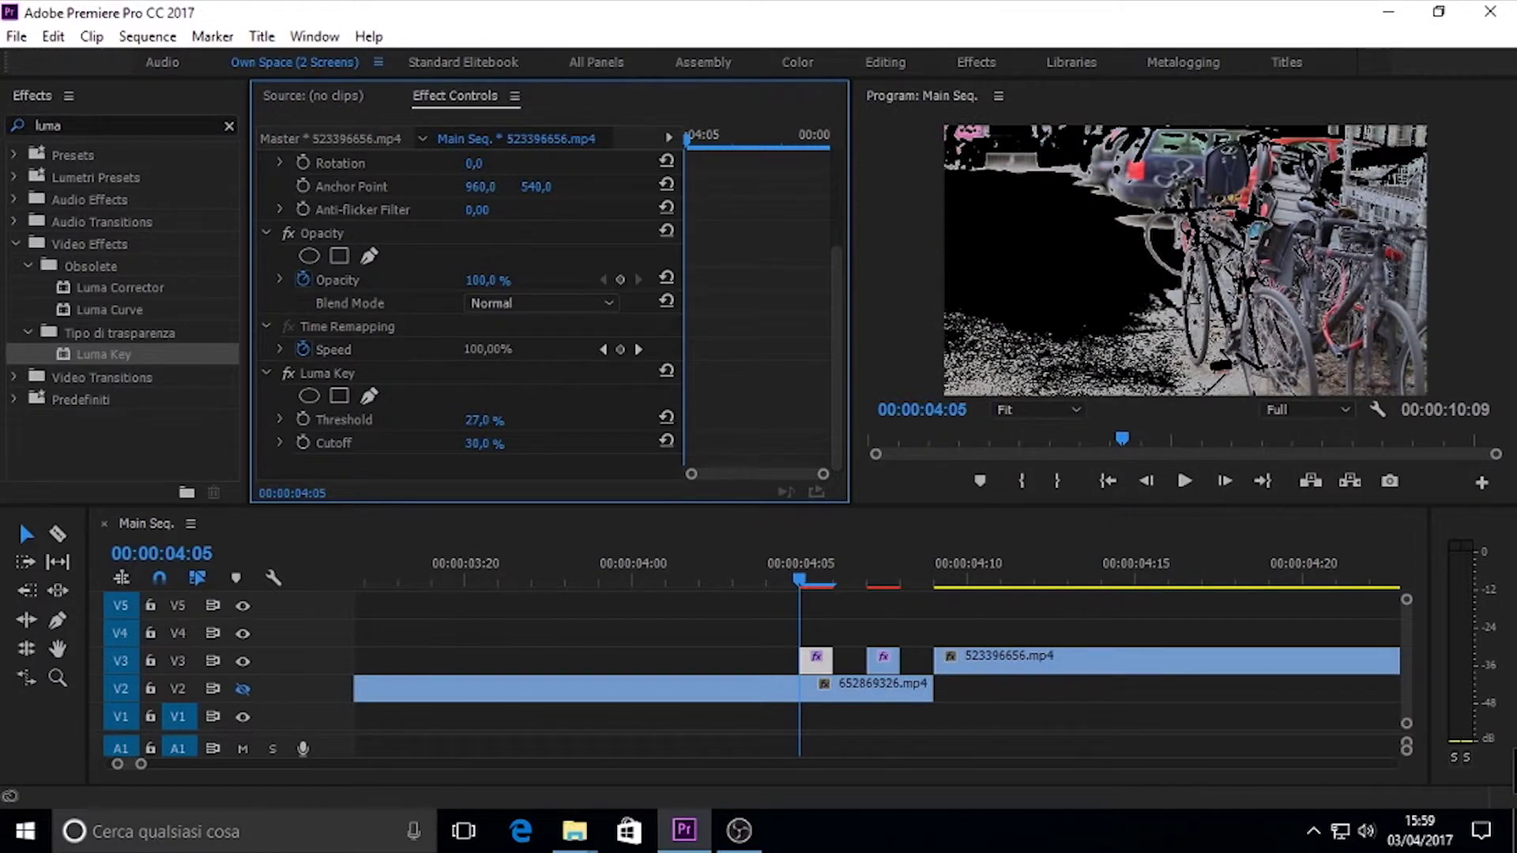
left_click_drag(484, 421, 508, 427)
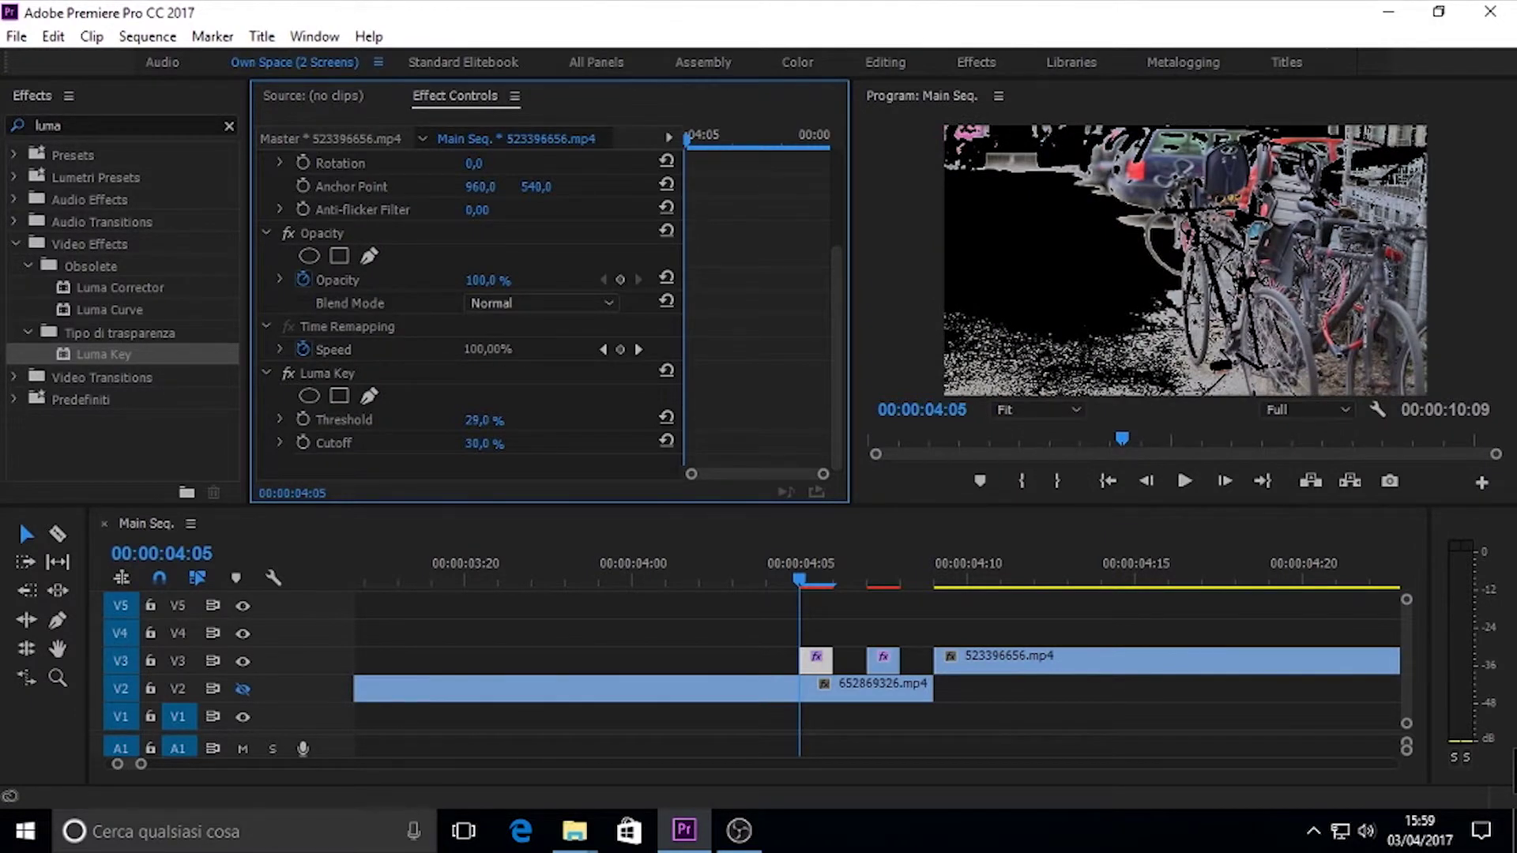
left_click_drag(820, 585, 838, 578)
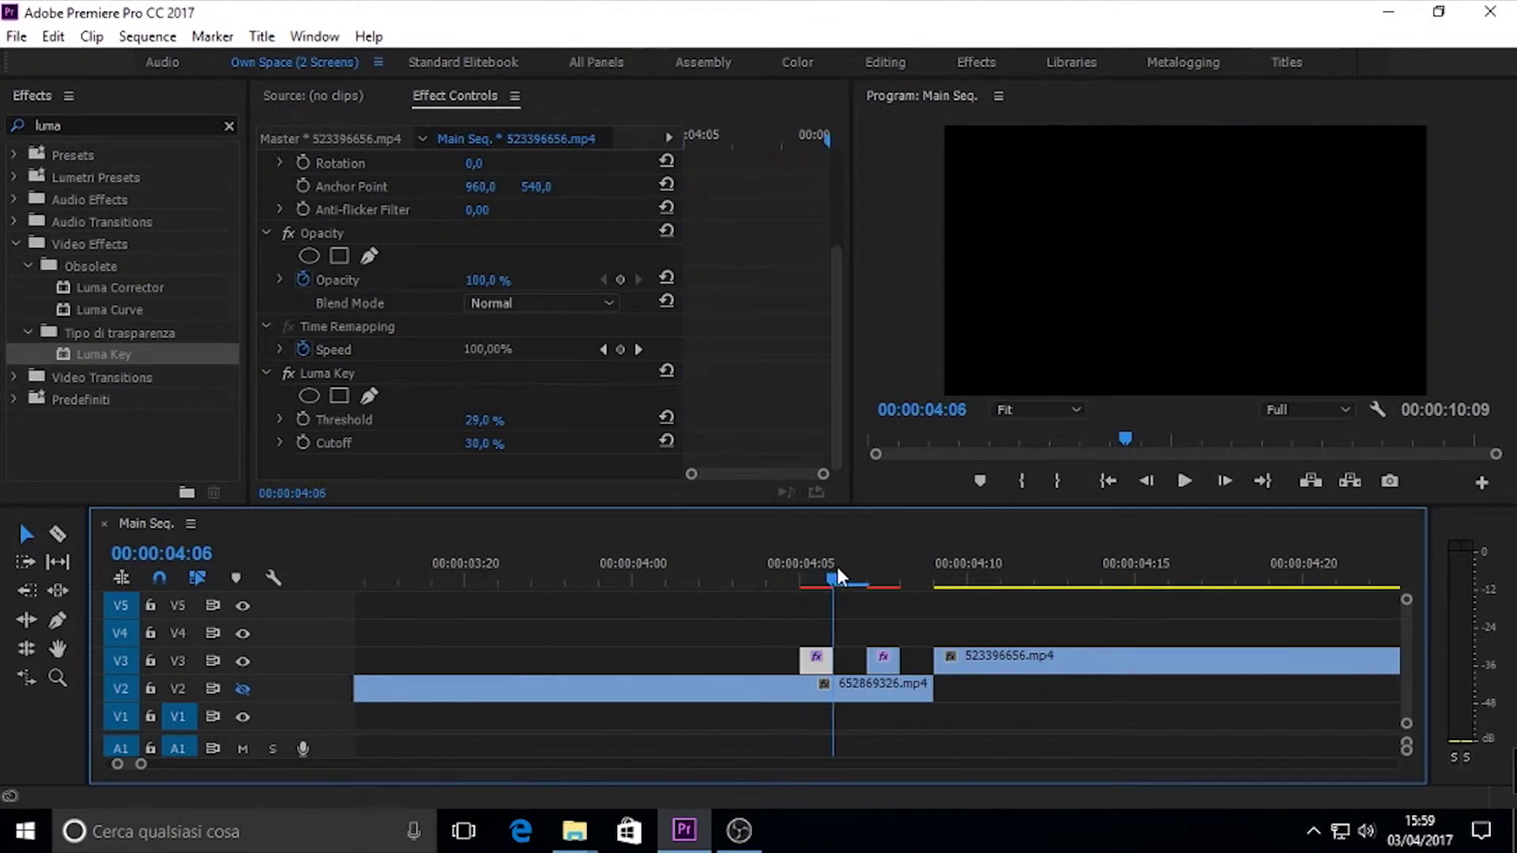
- Set the second V3 slice's Luma Key to Cutoff 40% and Threshold 31%
left_click(861, 571)
left_click(883, 661)
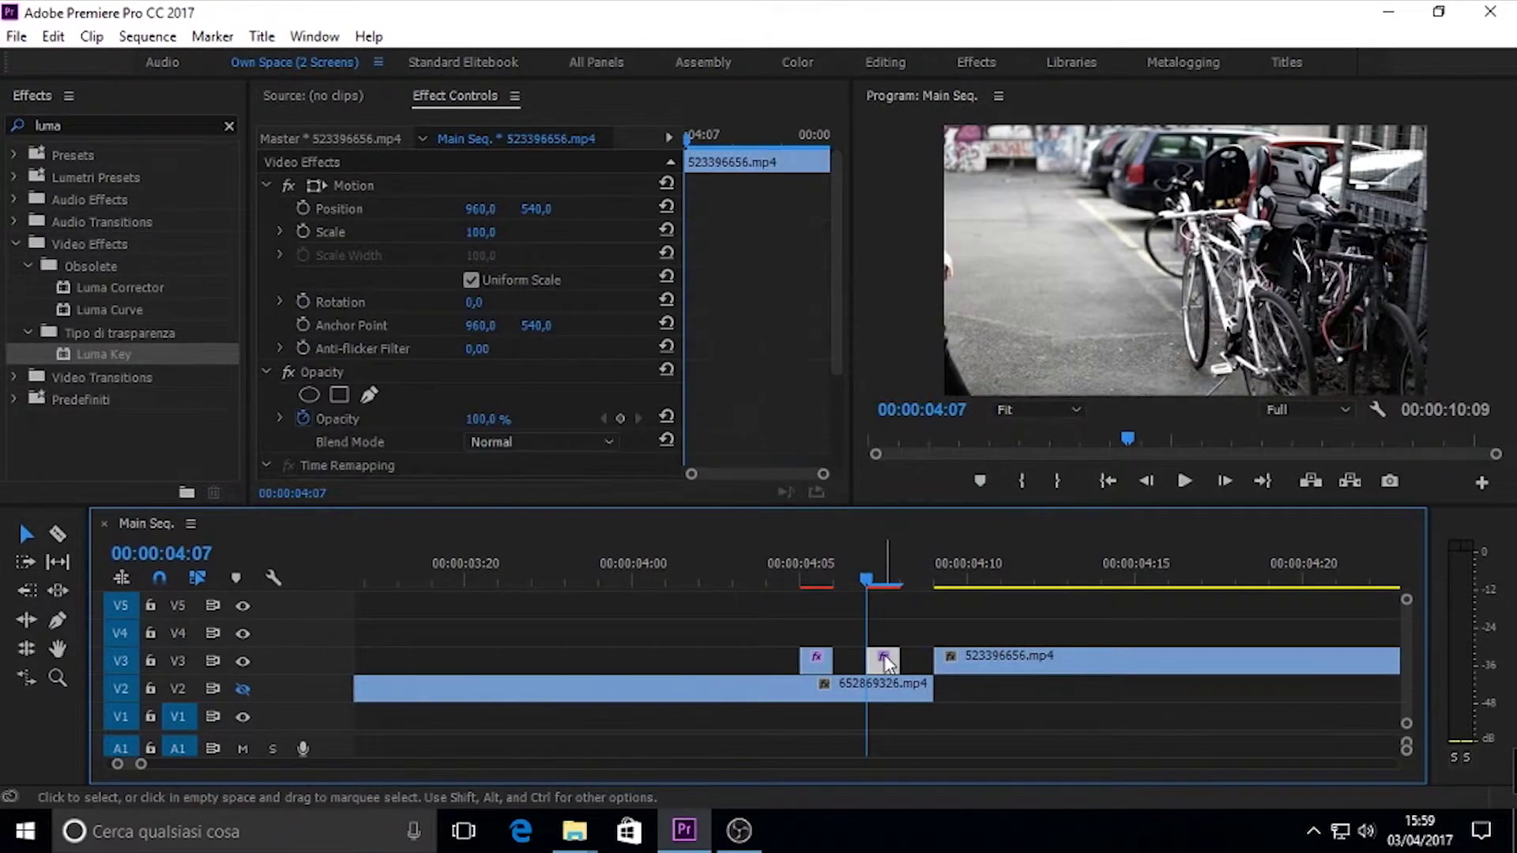
scroll(766, 458, "down", 3)
left_click(493, 443)
type("40")
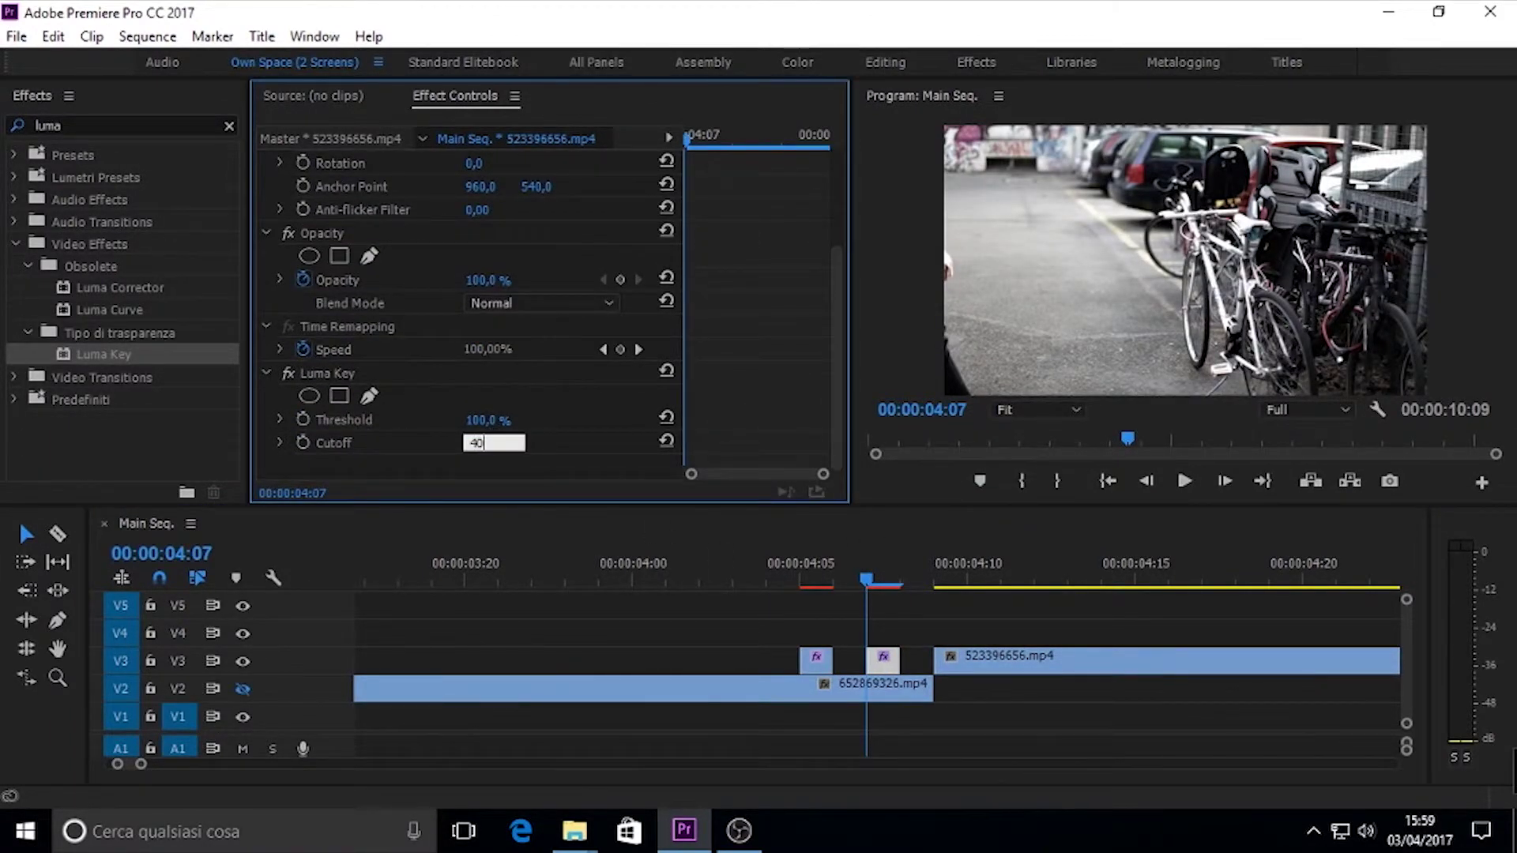
key("Return")
left_click_drag(483, 420, 454, 420)
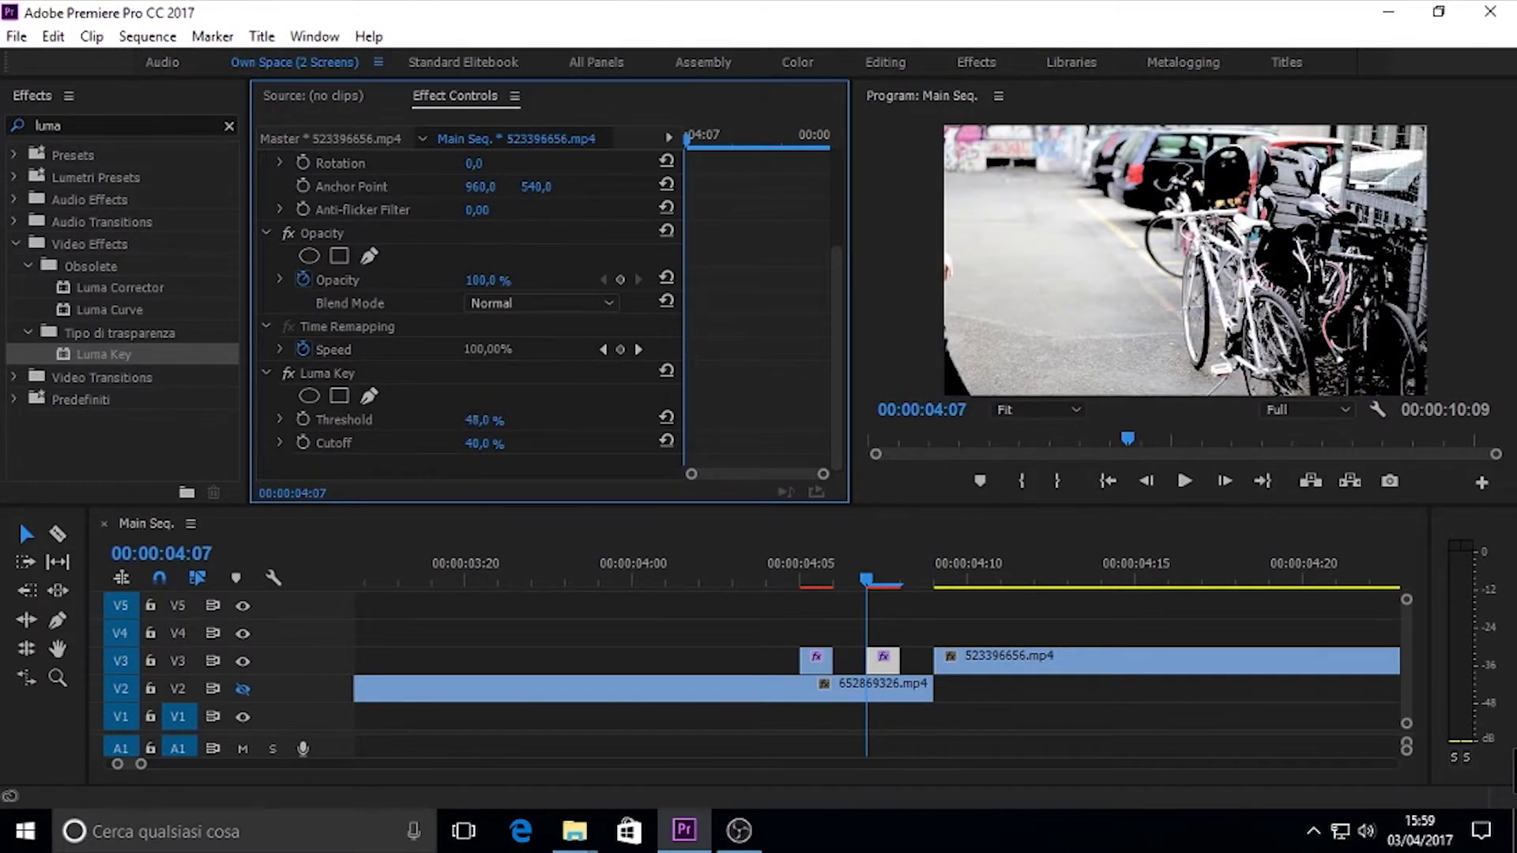
left_click_drag(483, 419, 480, 419)
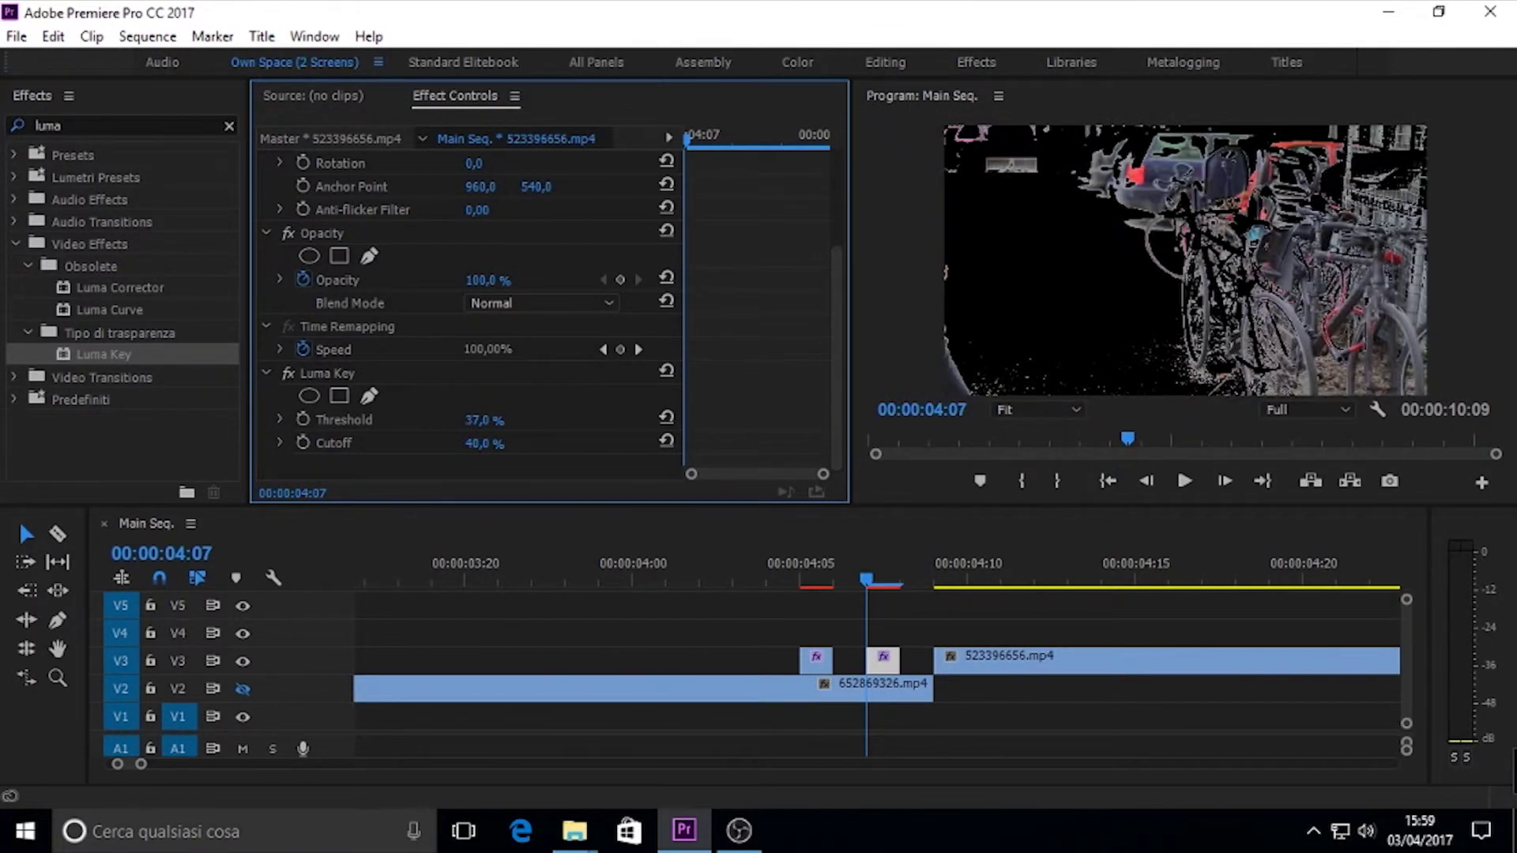
left_click_drag(484, 419, 487, 420)
left_click(867, 571)
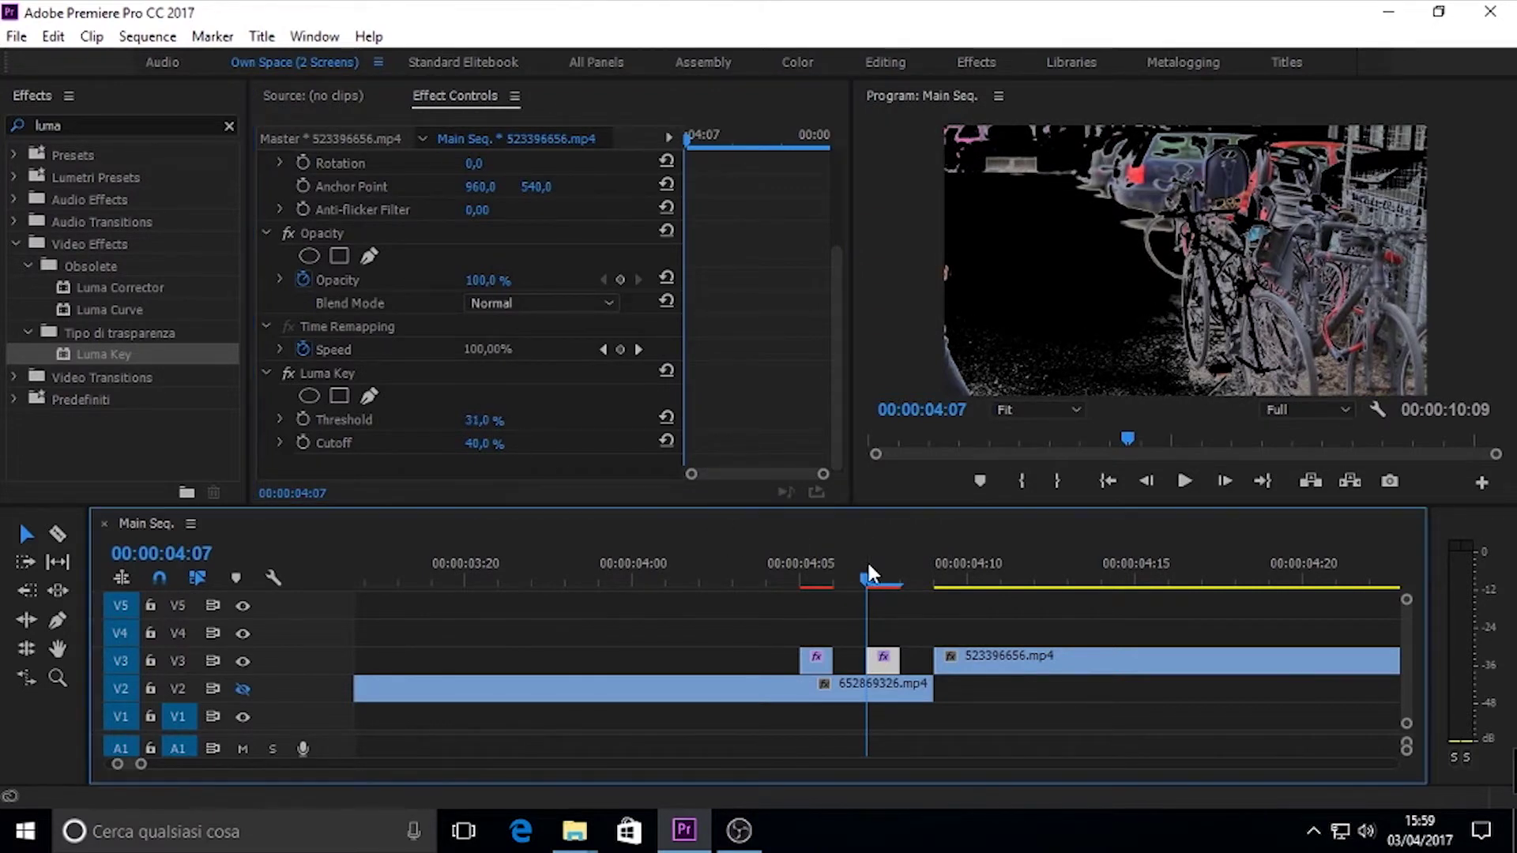
- Play the keyed transition, stopping at 04:02, then show V2 again and zoom out
left_click_drag(868, 568, 667, 563)
key("space")
left_click(694, 558)
left_click(242, 689)
key("minus")
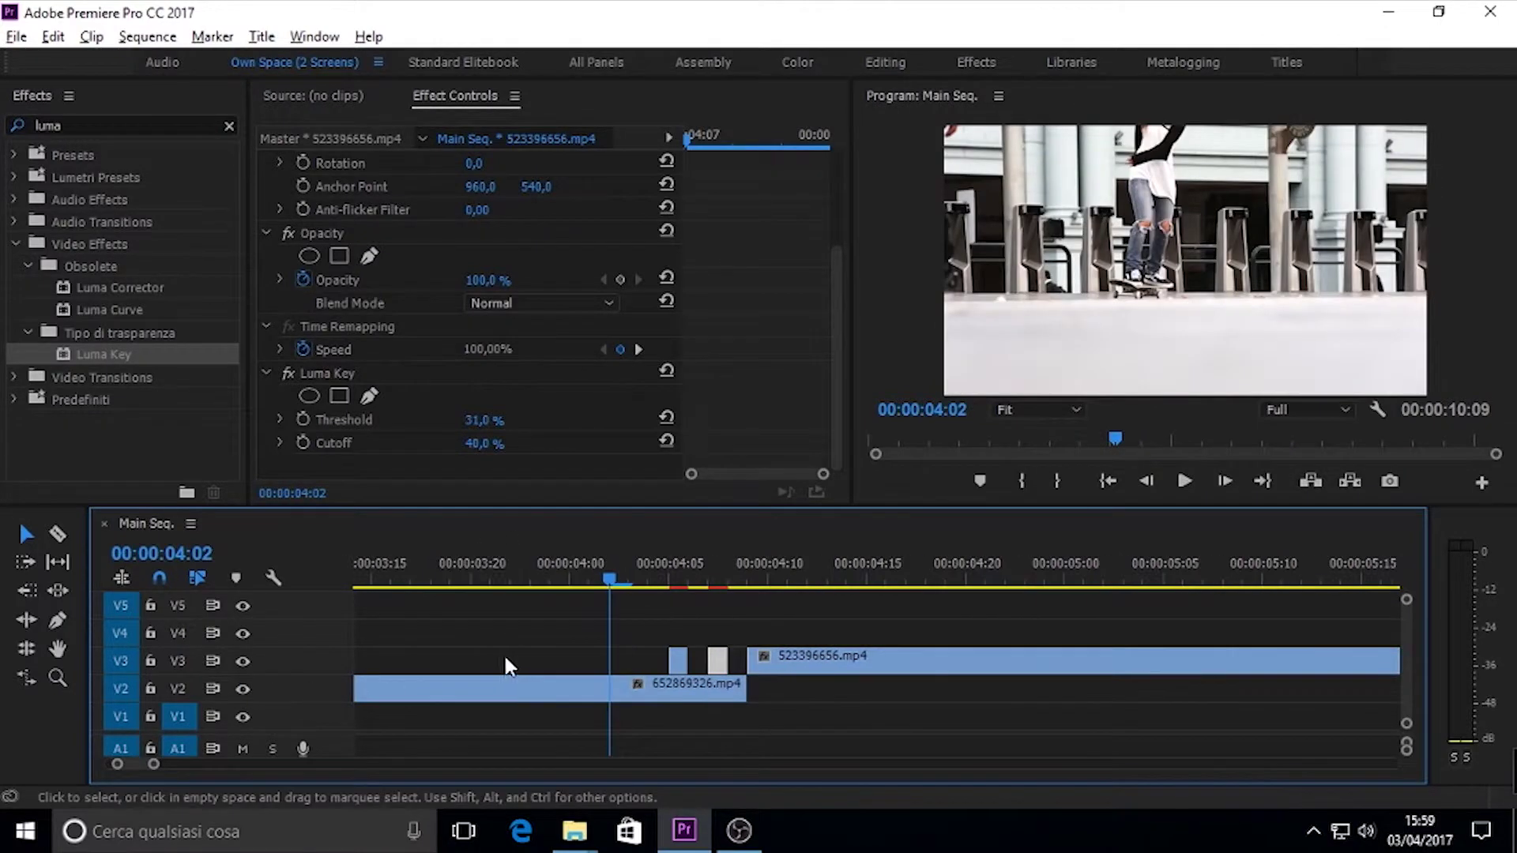
key("minus")
key("minus")
key("minus")
key("minus")
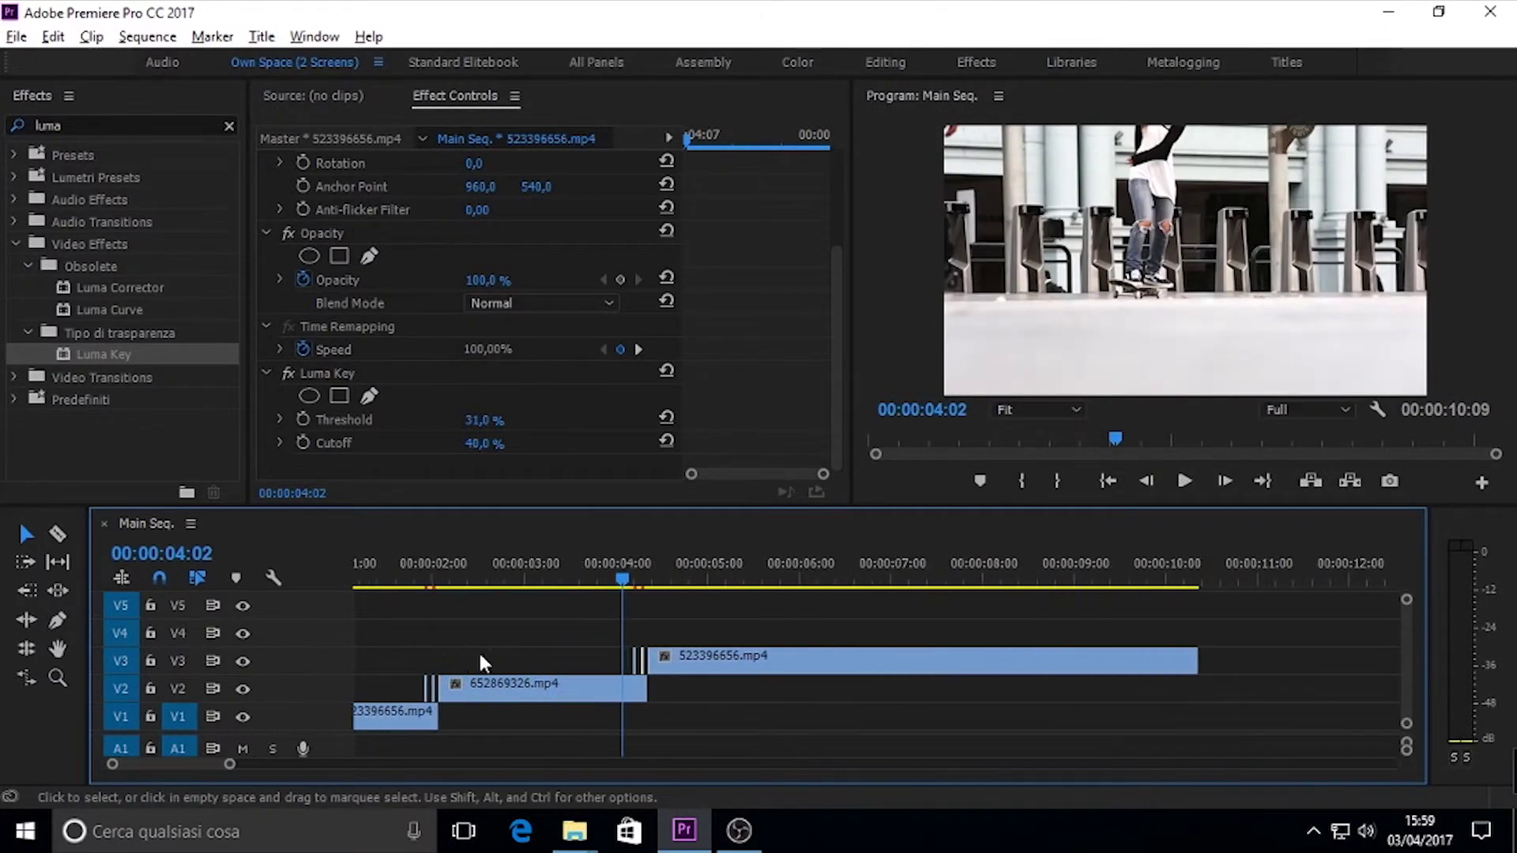
left_click(594, 567)
key("space")
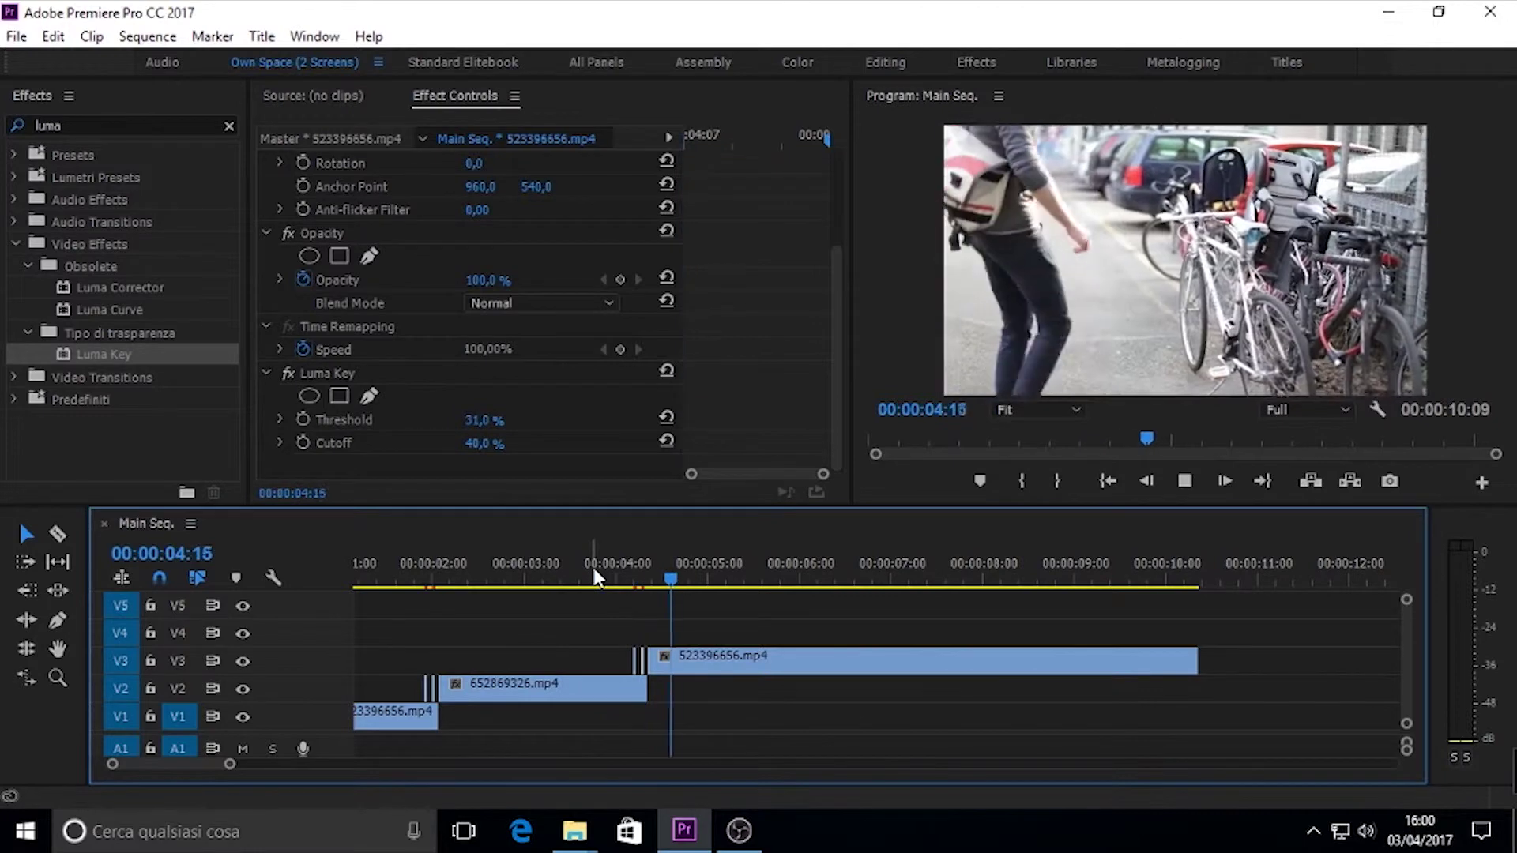
key("space")
left_click(602, 567)
key("space")
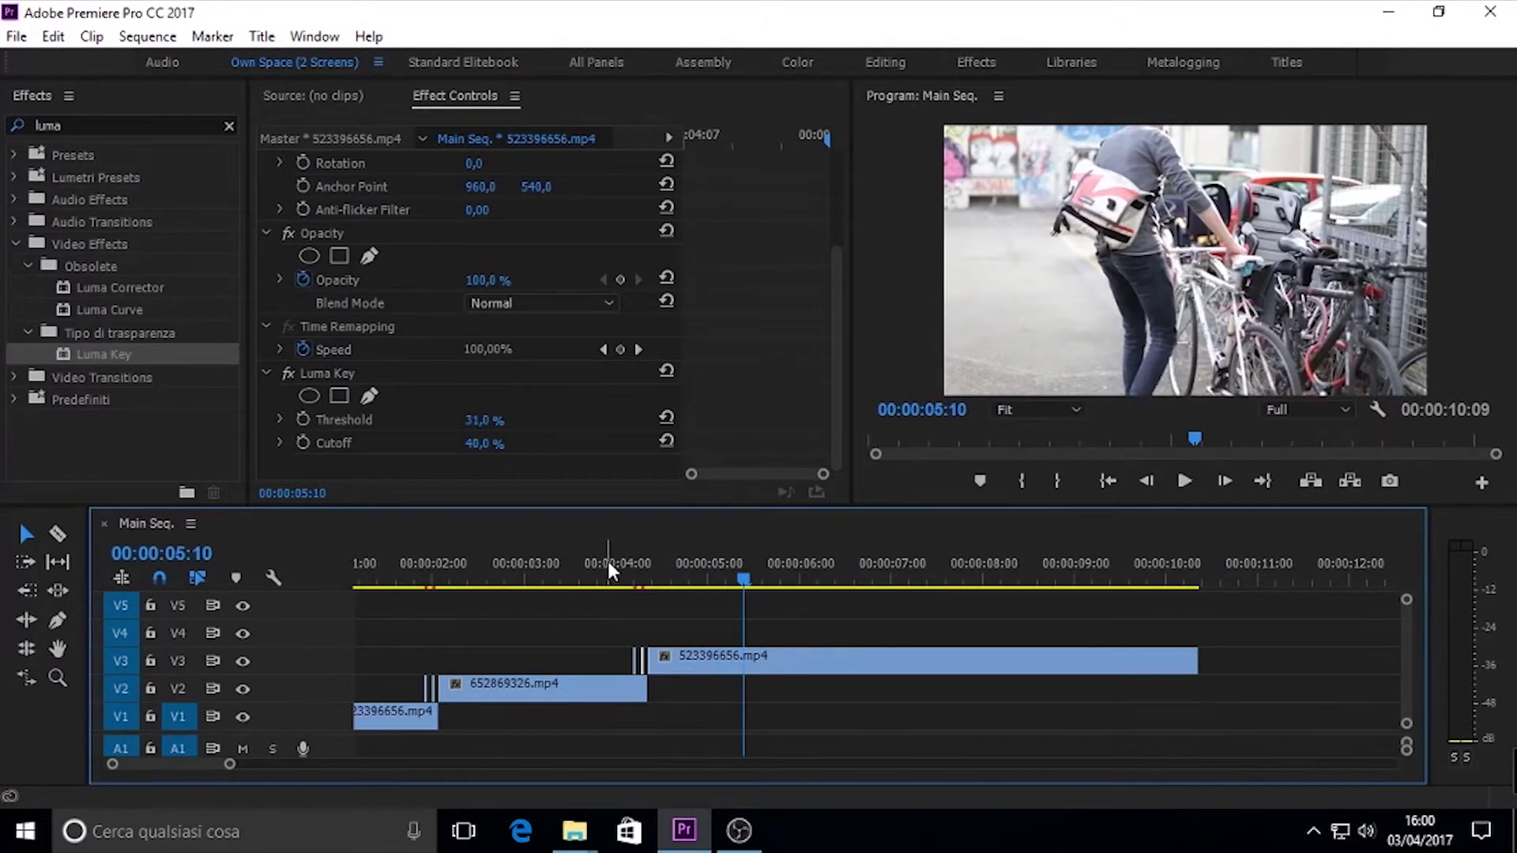
key("Home")
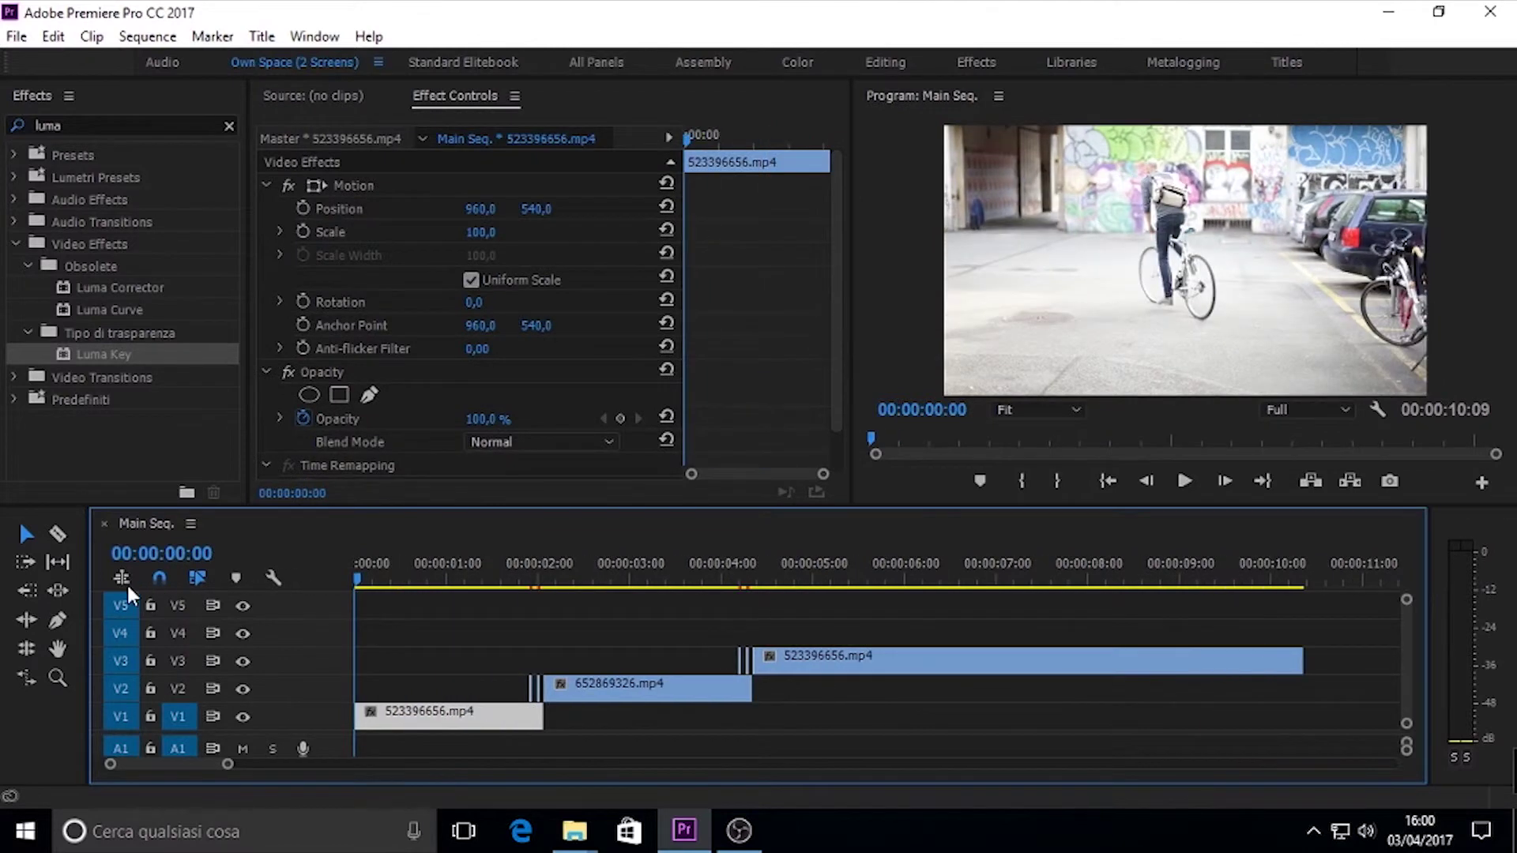
left_click_drag(228, 766, 221, 766)
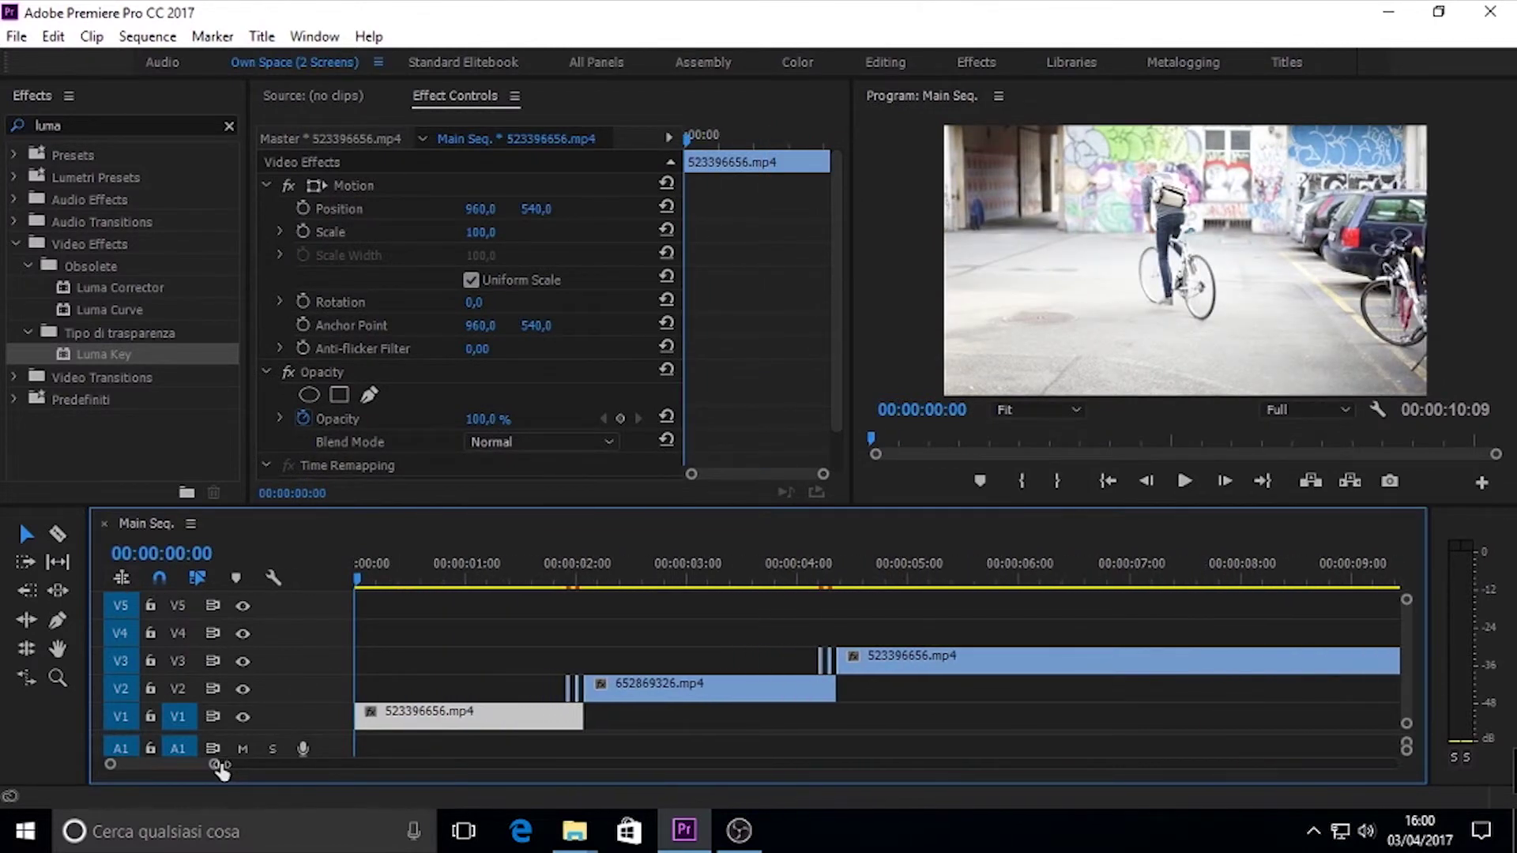
left_click(1077, 722)
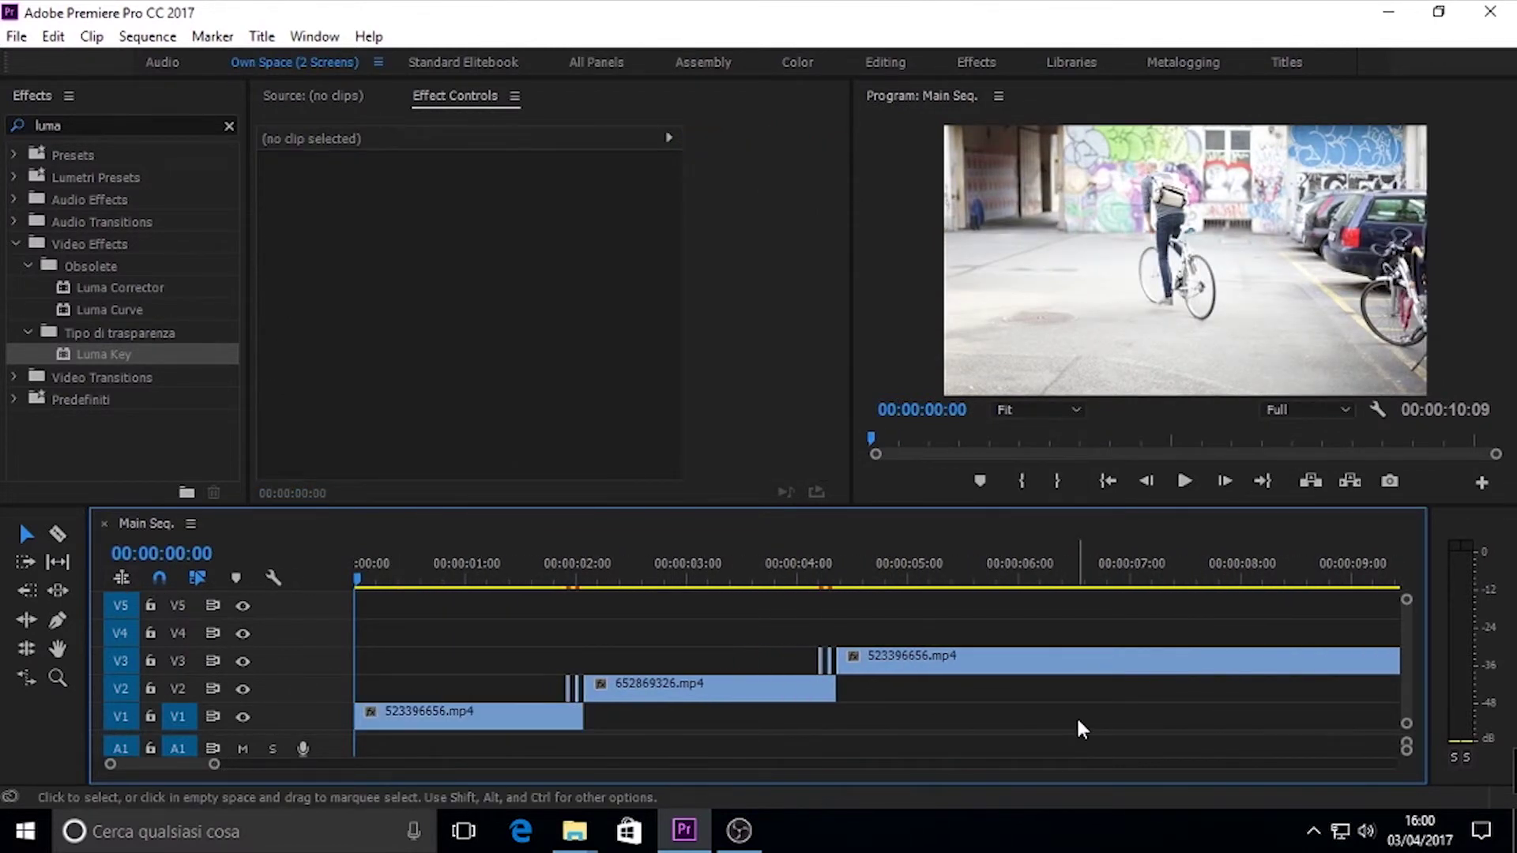